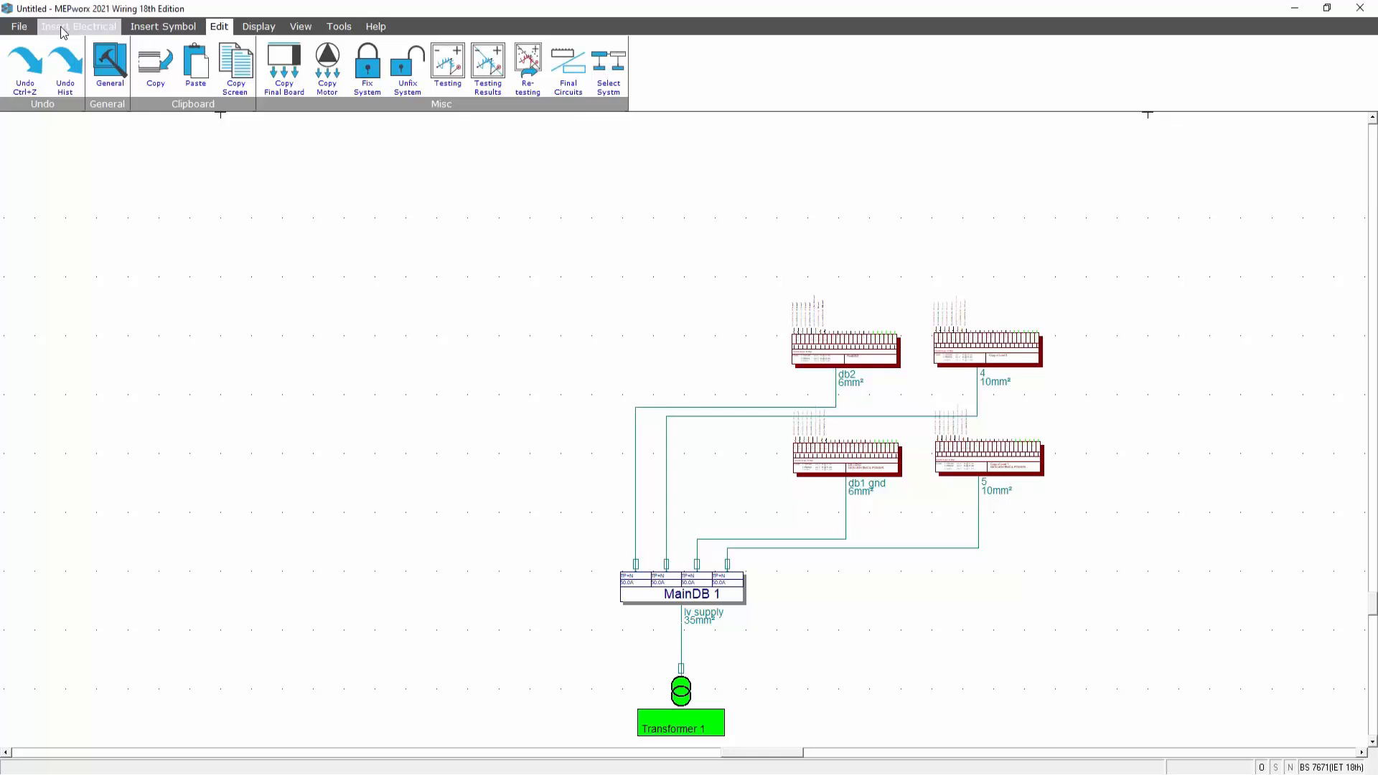
- Place a final board above the db2 board and give it a balanced load of 1 amp
click(63, 28)
click(383, 72)
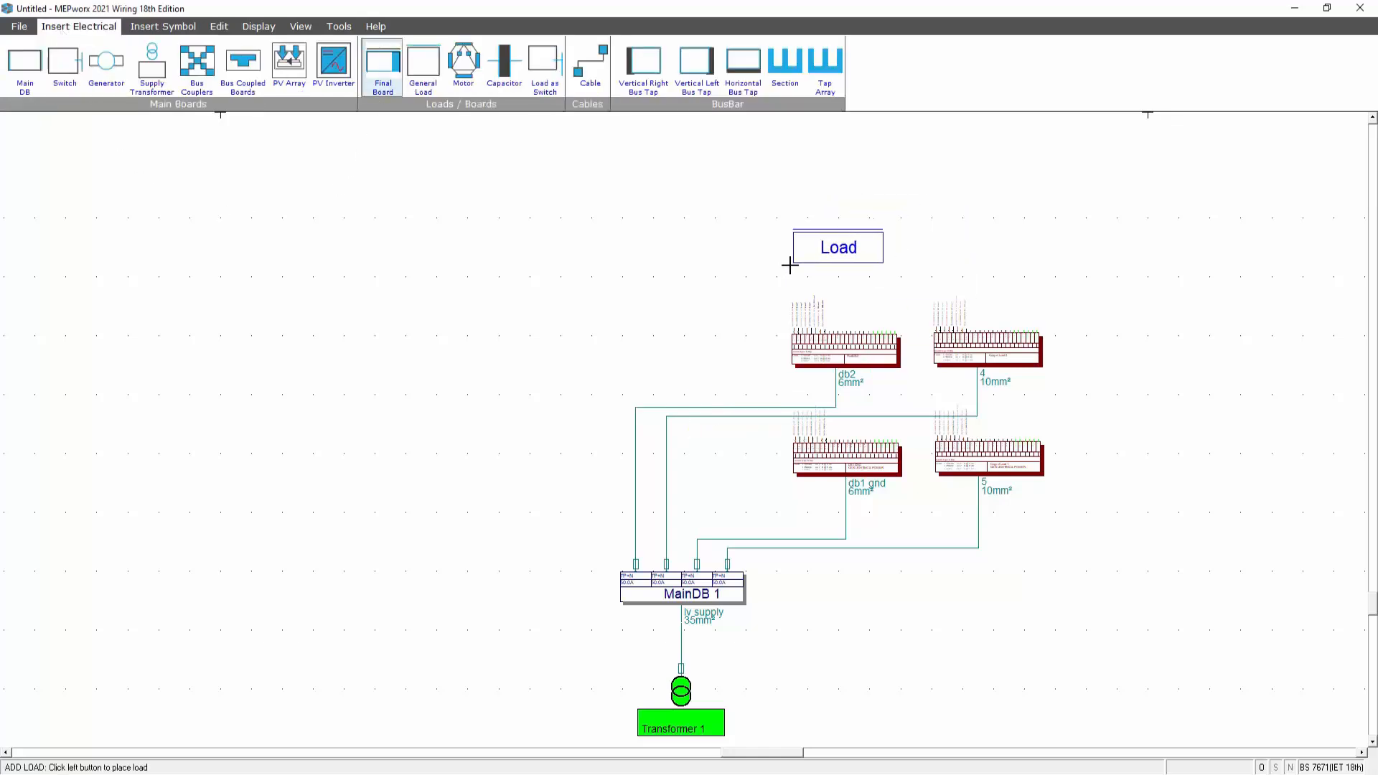
click(788, 267)
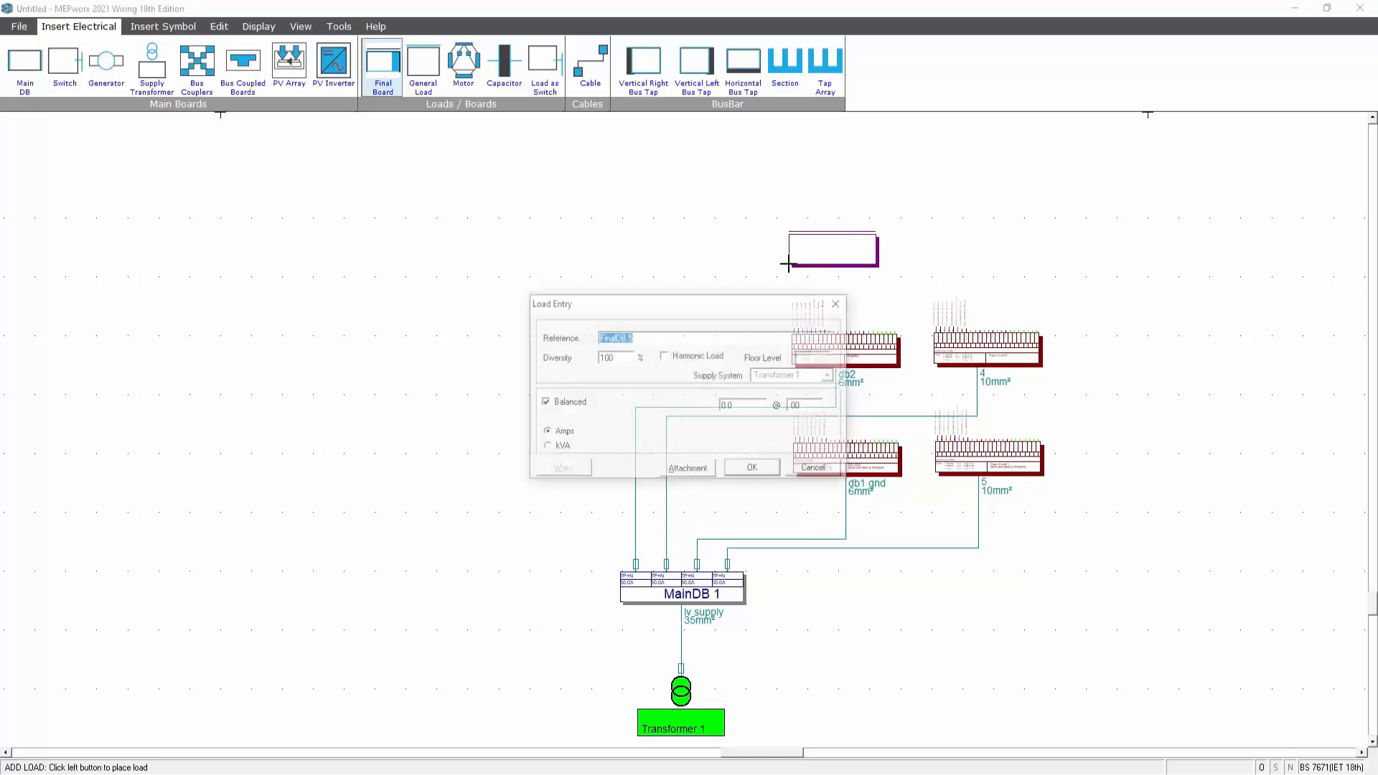
double_click(750, 406)
text(1)
key(Tab)
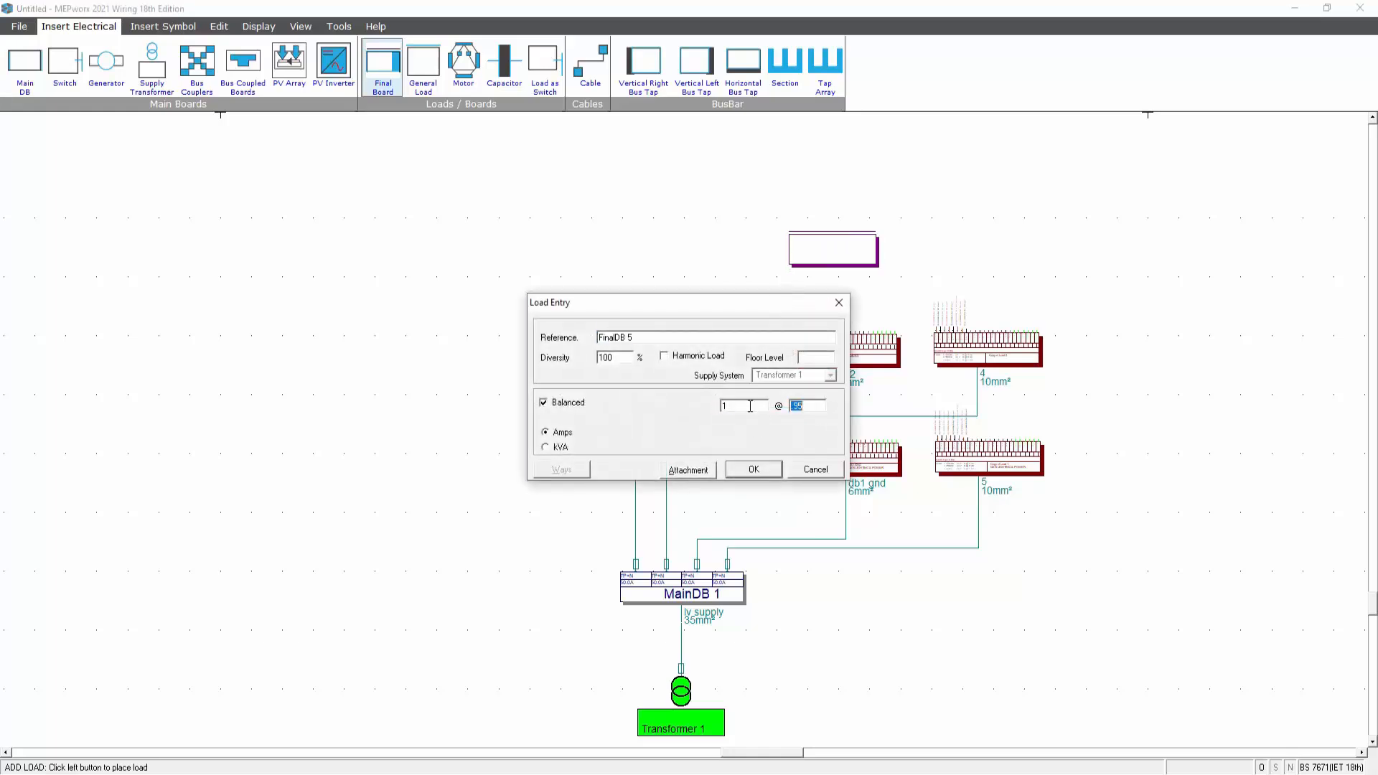
click(754, 470)
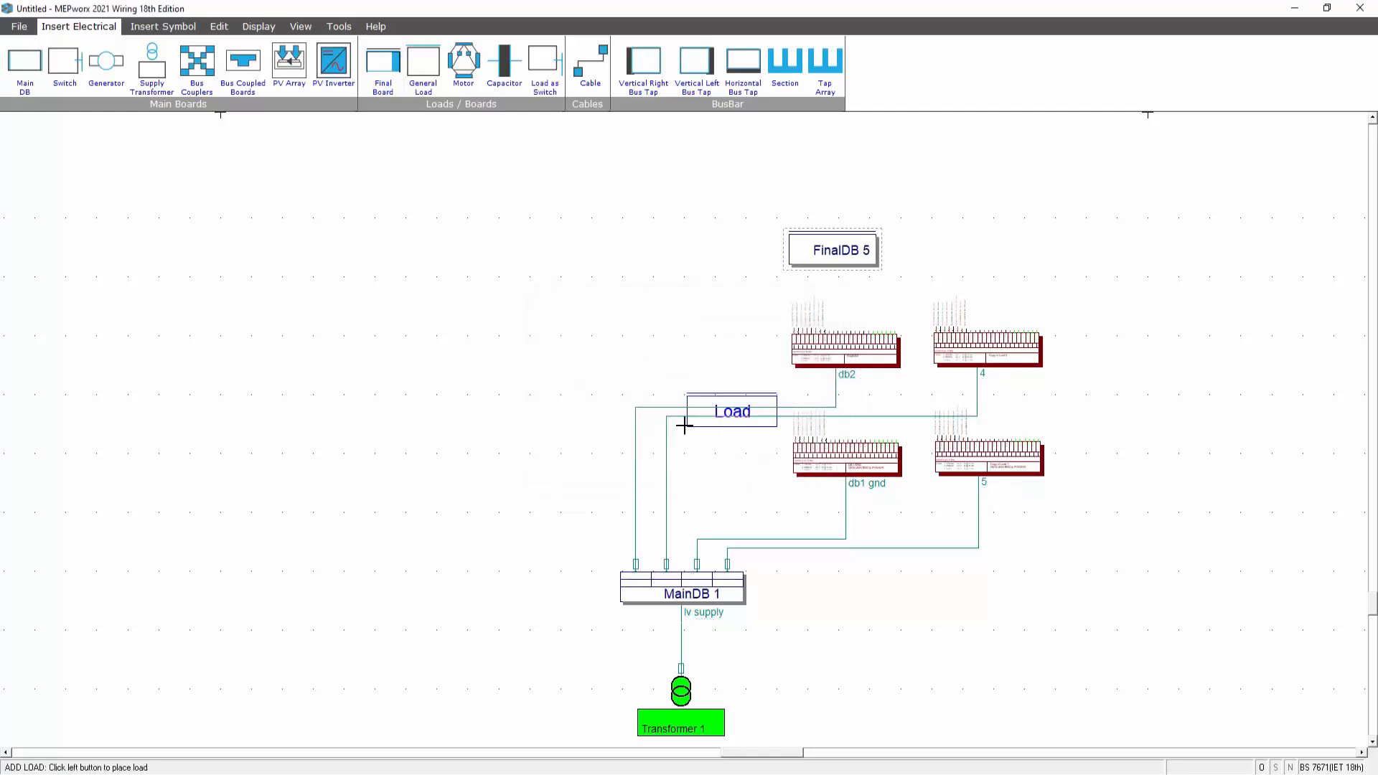
right_click(900, 283)
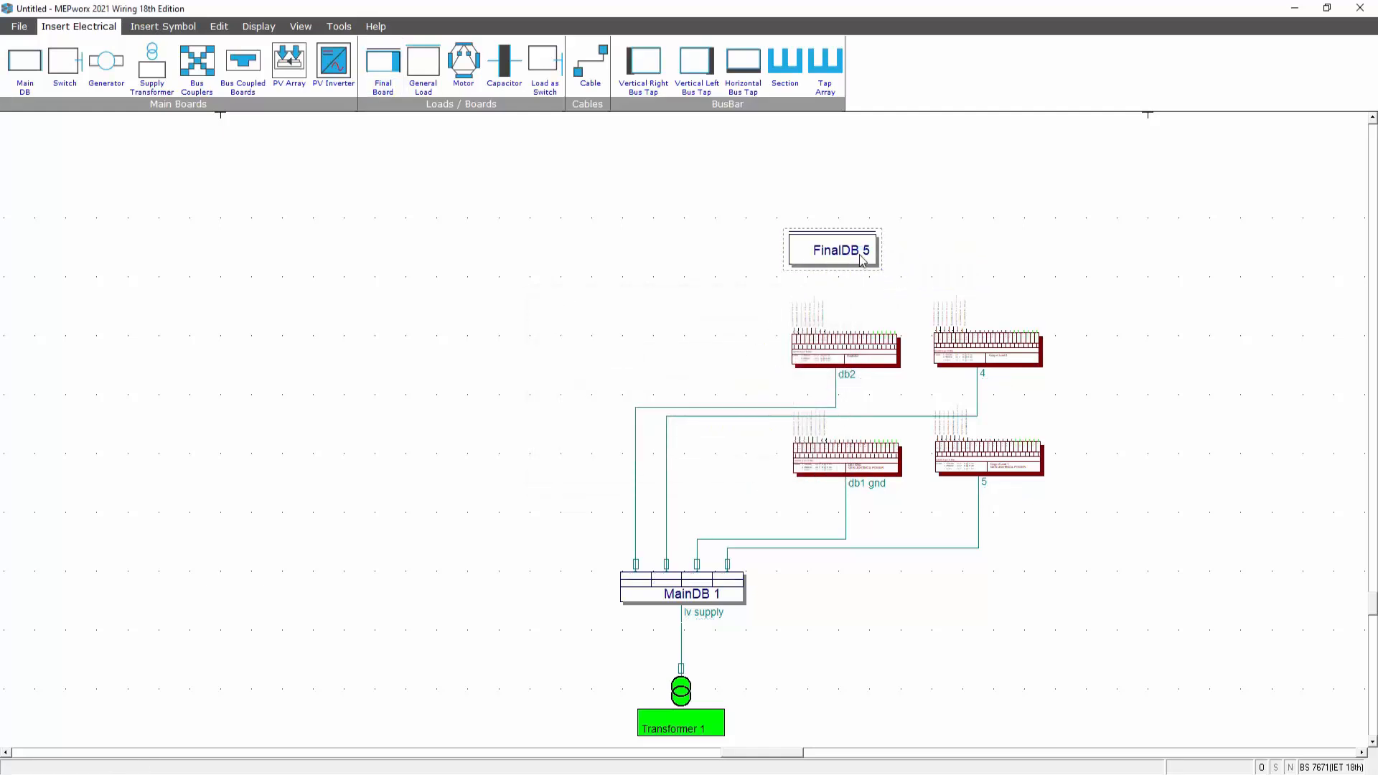
- Open the ways setup of FinalDB 5 and enter the description GEN LIGHTING & POWER, 12 ways and 2 distribution board sections
click(862, 259)
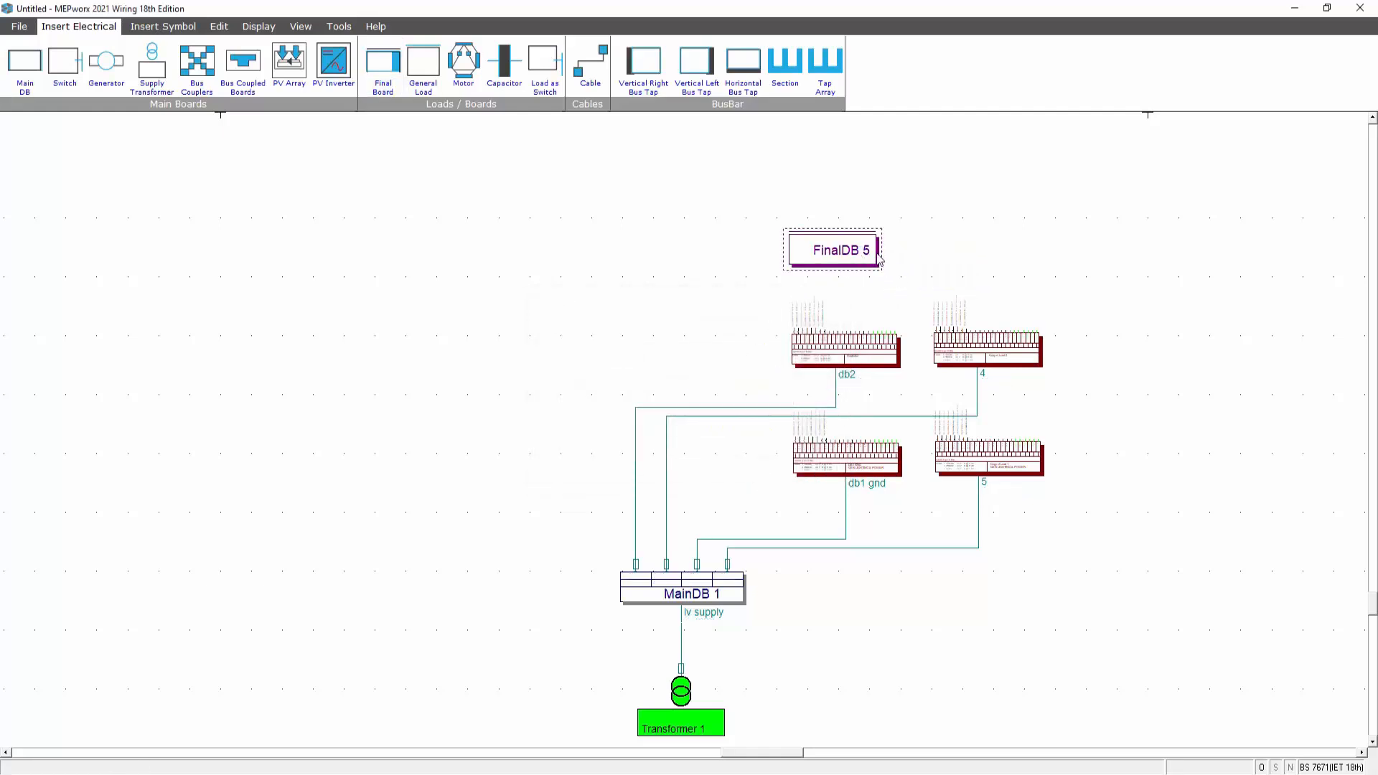
double_click(833, 252)
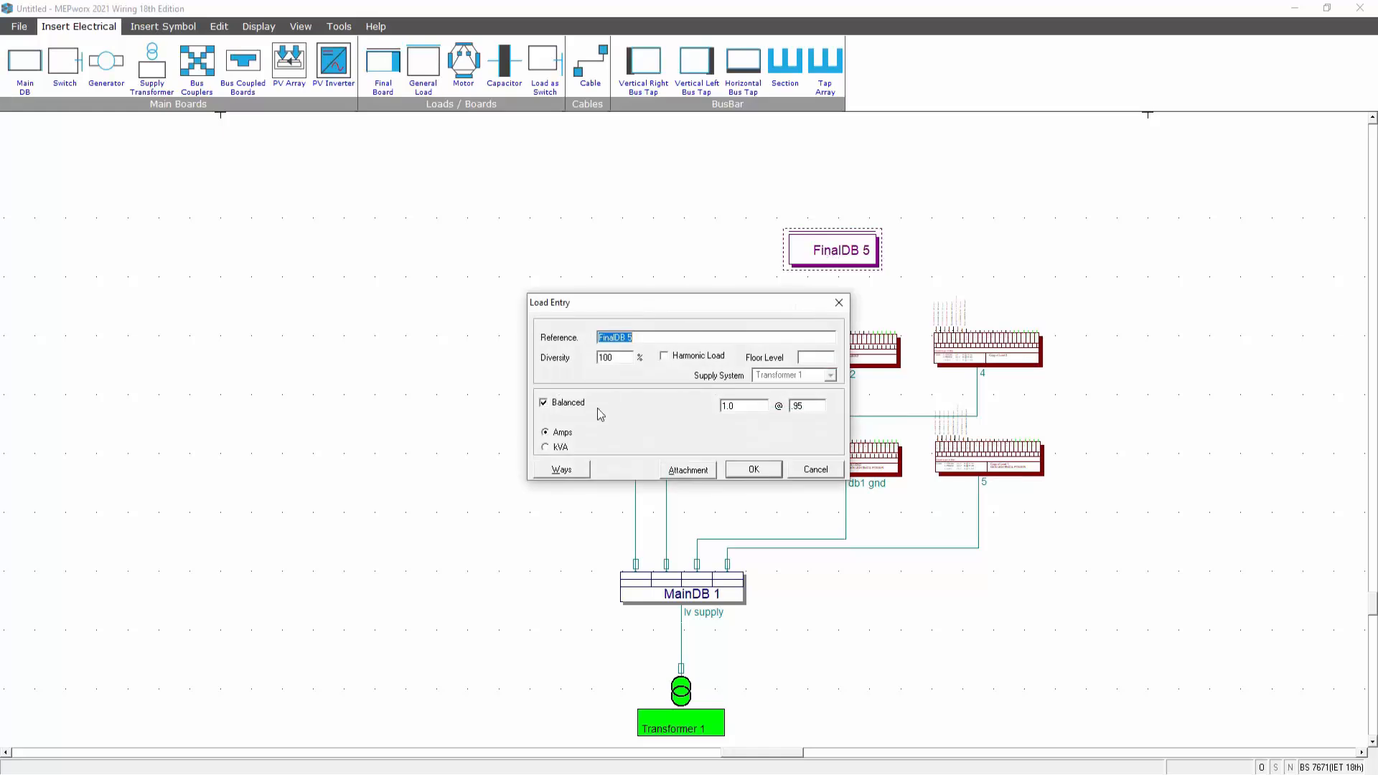
click(563, 470)
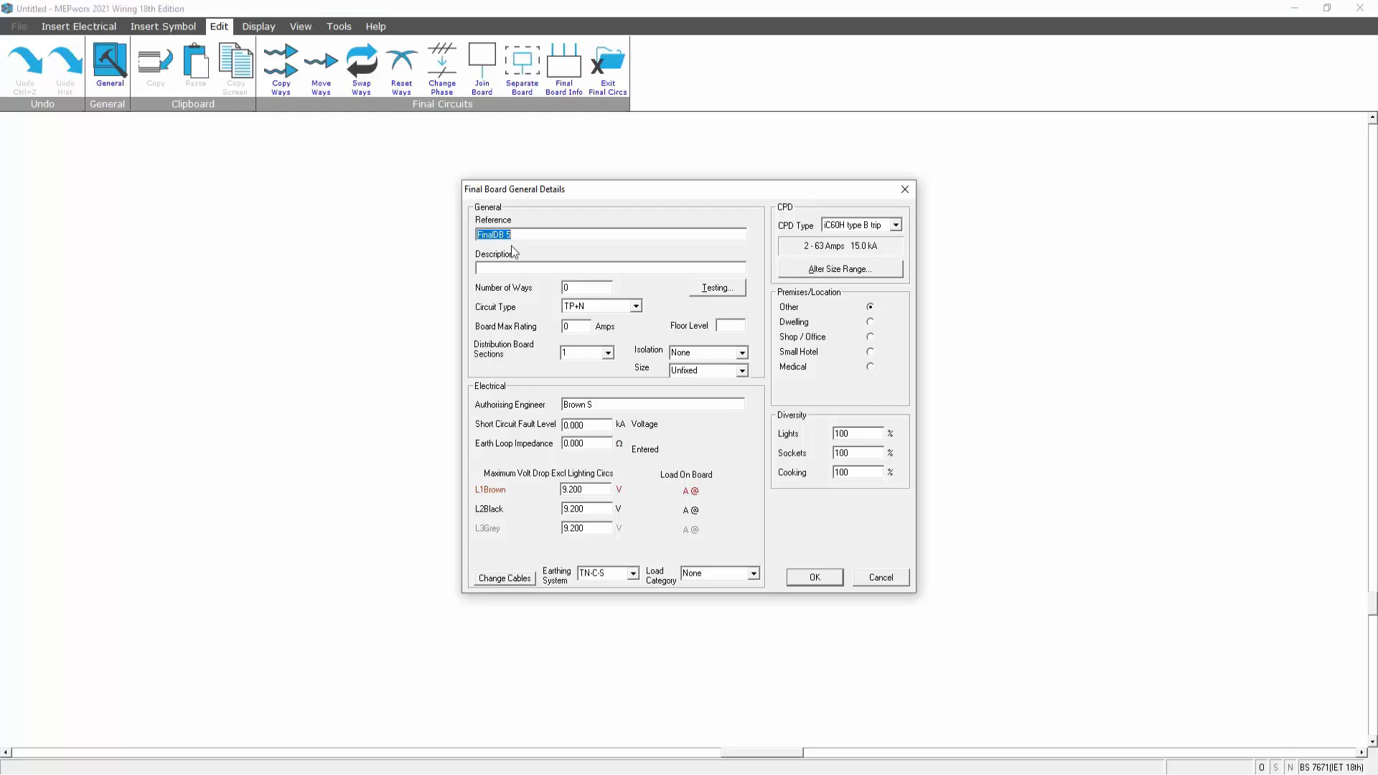
click(491, 269)
text(GE)
text(N LIGHTIN)
text(G & POWER)
text(12)
- Set the final board's isolation to Isolator 16A-160A
click(742, 353)
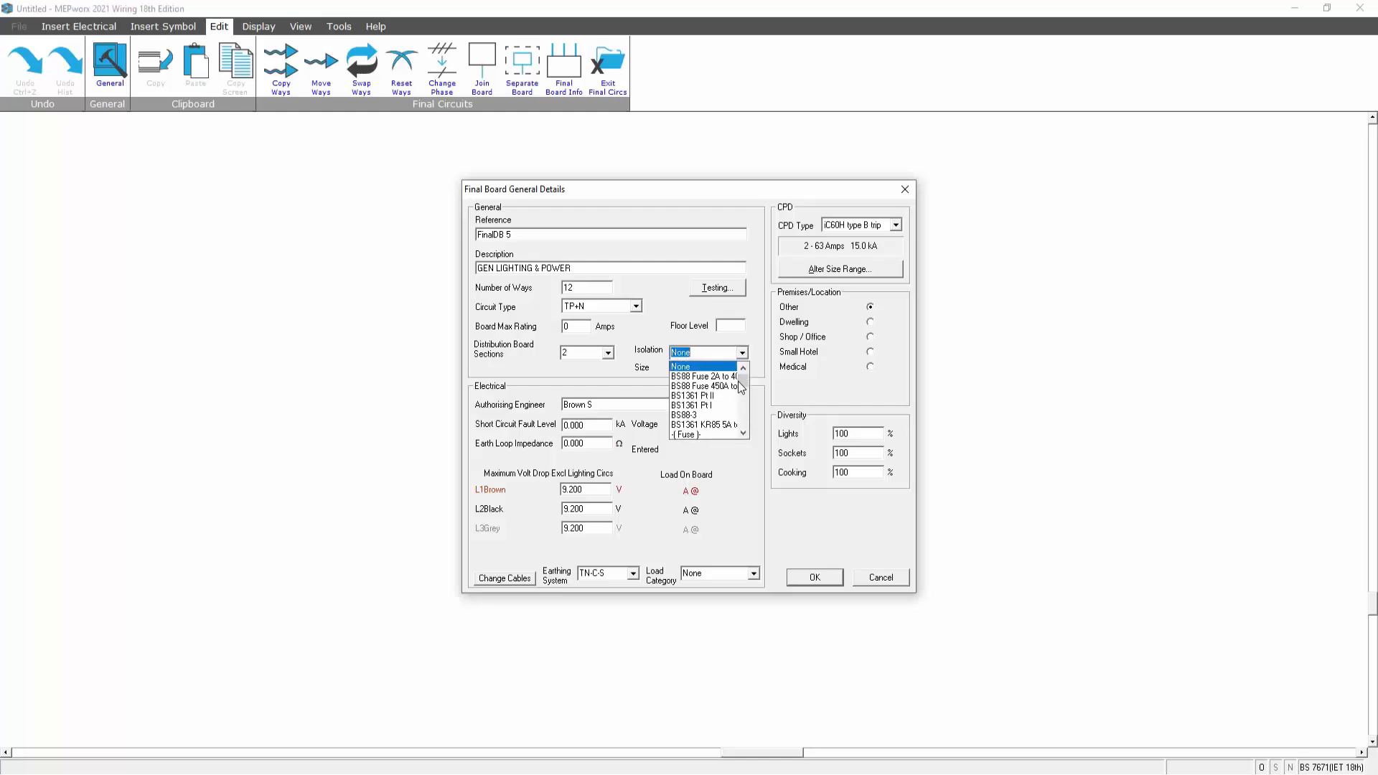
drag(743, 382, 741, 431)
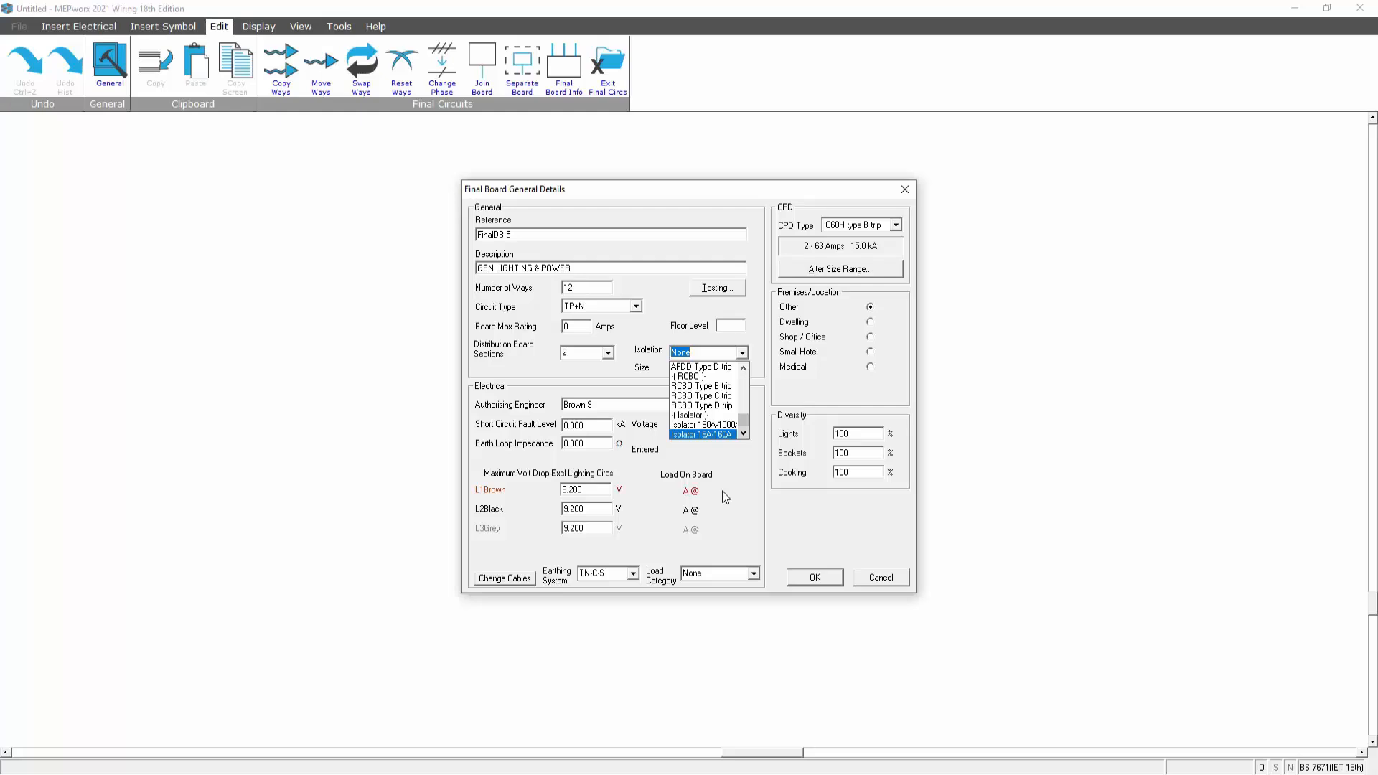
click(703, 435)
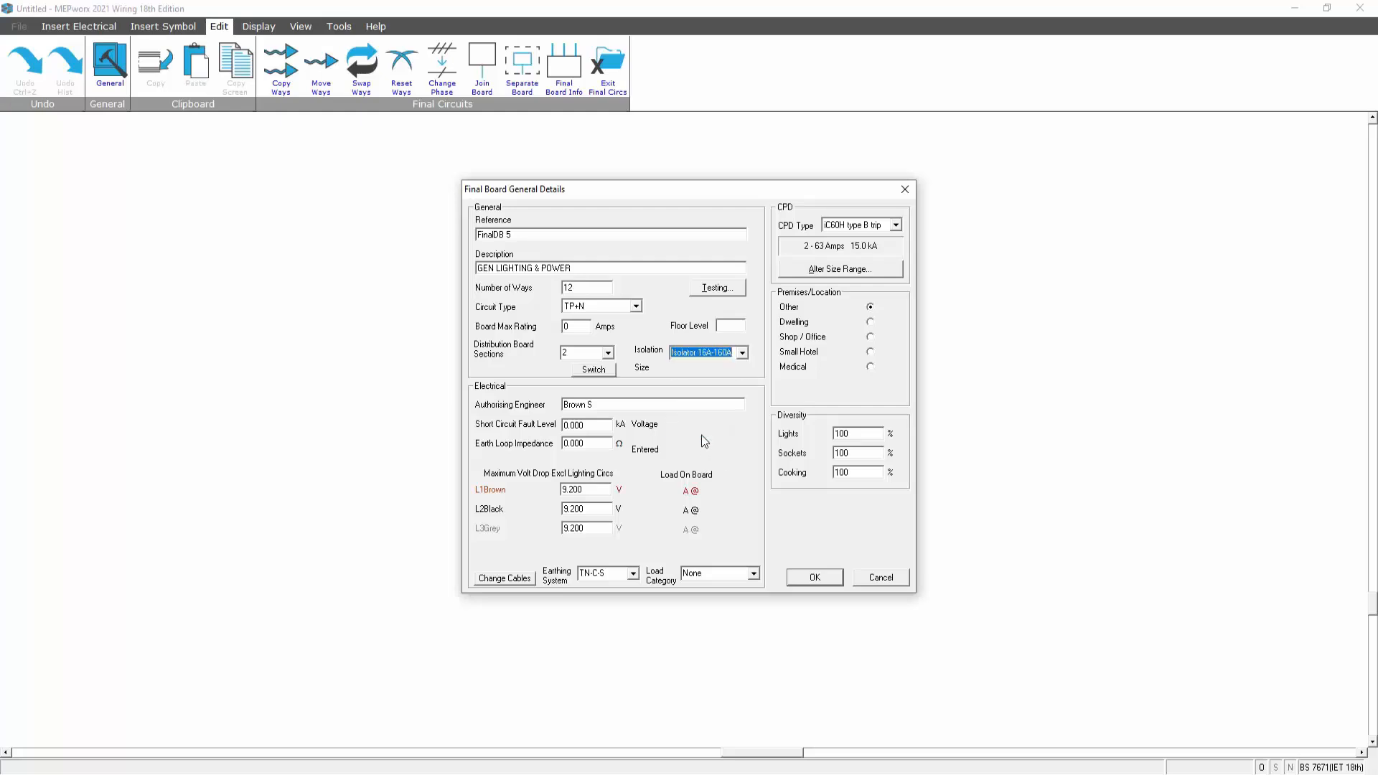
- Choose the 160 A TPN board isolator as the final board's switch disconnector
click(596, 370)
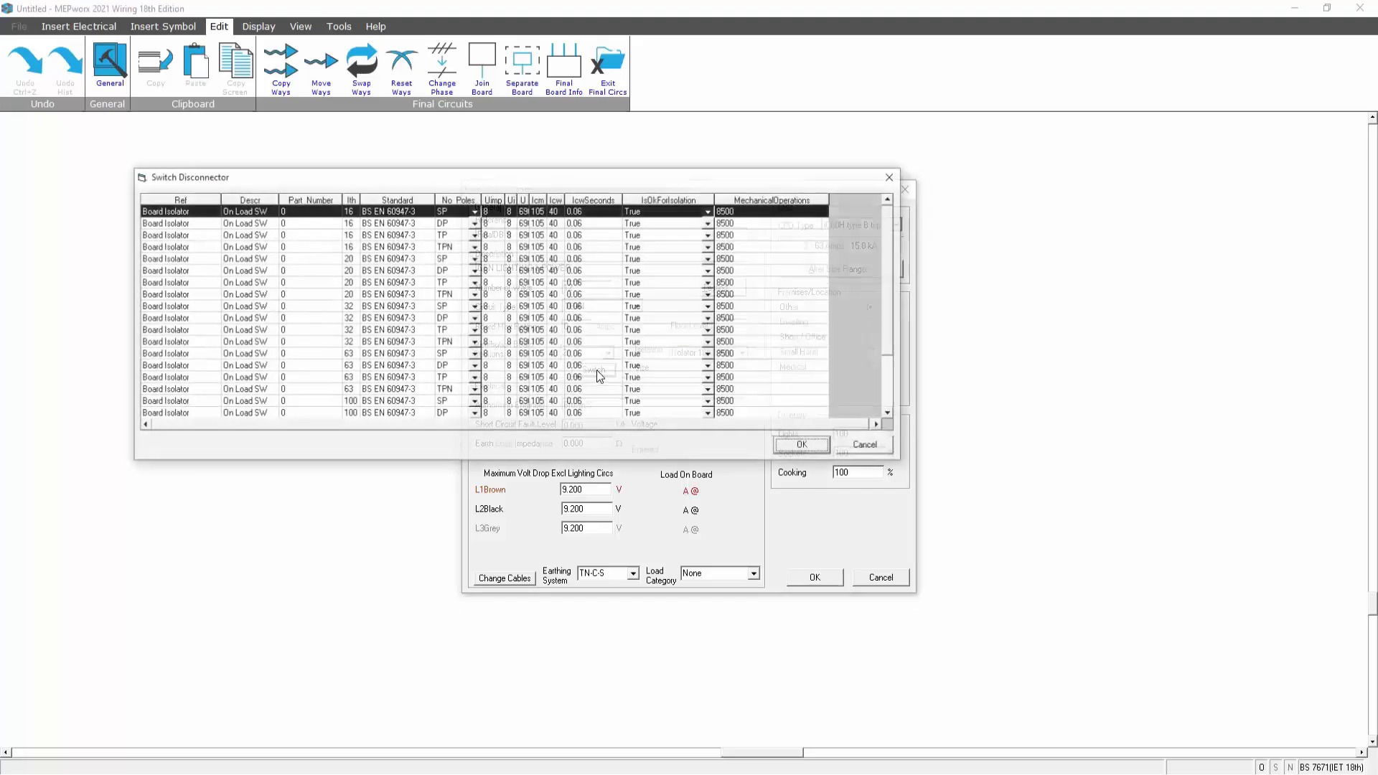
drag(886, 298, 888, 346)
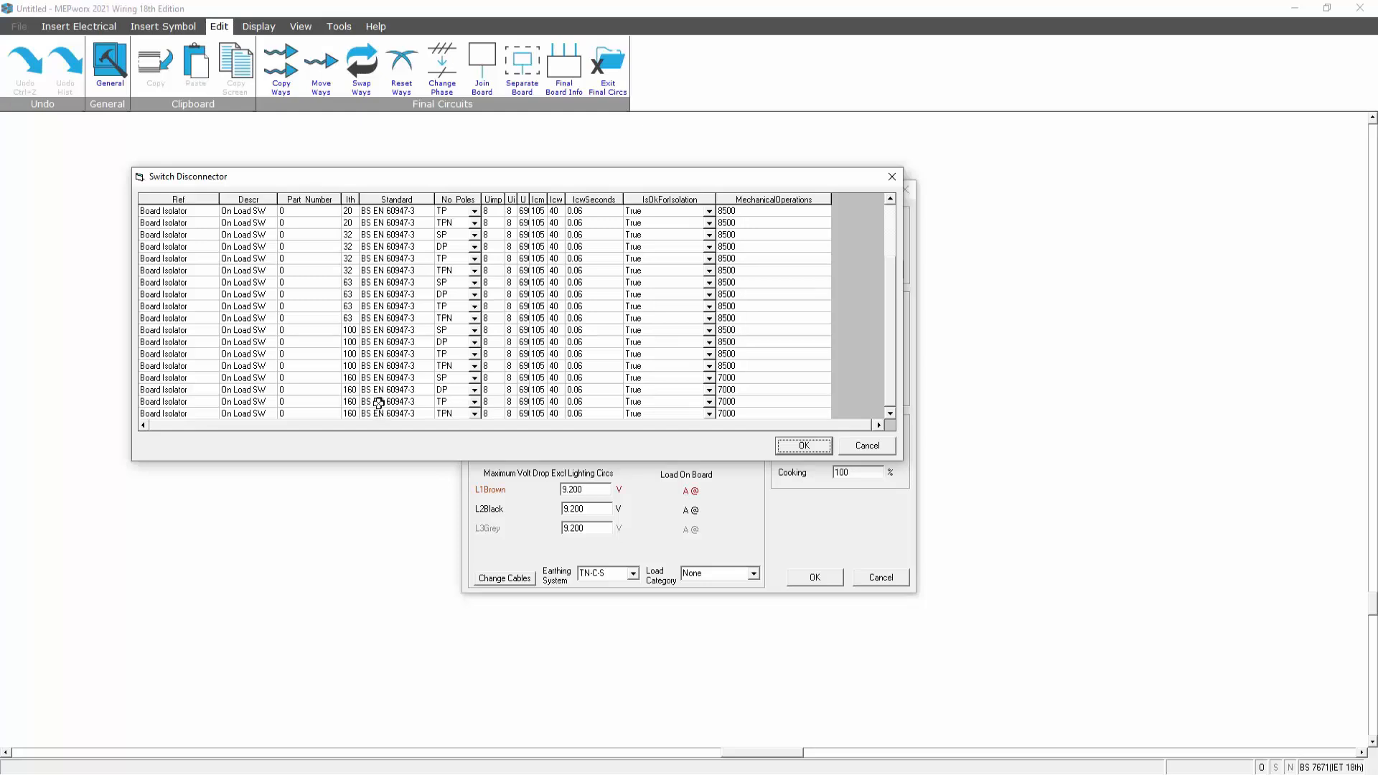
click(349, 331)
click(359, 381)
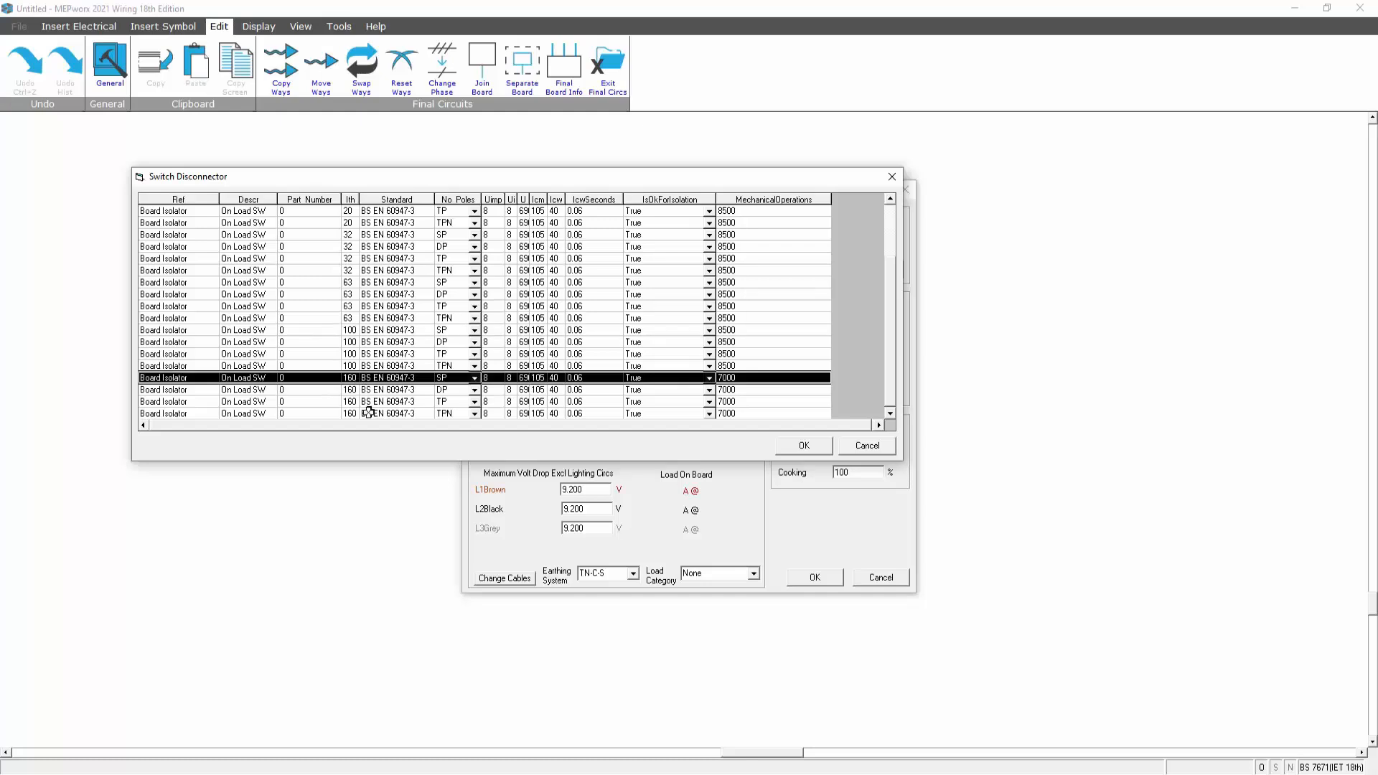
click(373, 414)
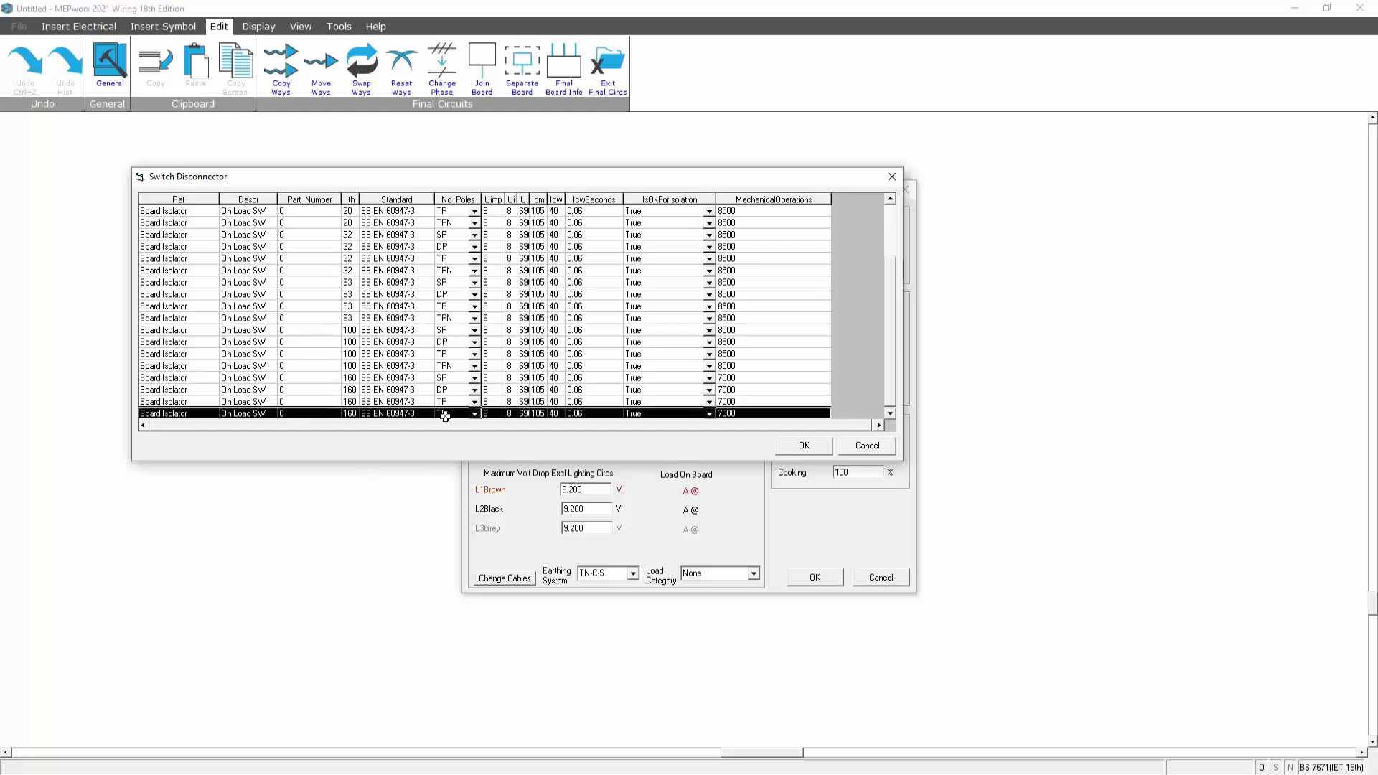
click(785, 446)
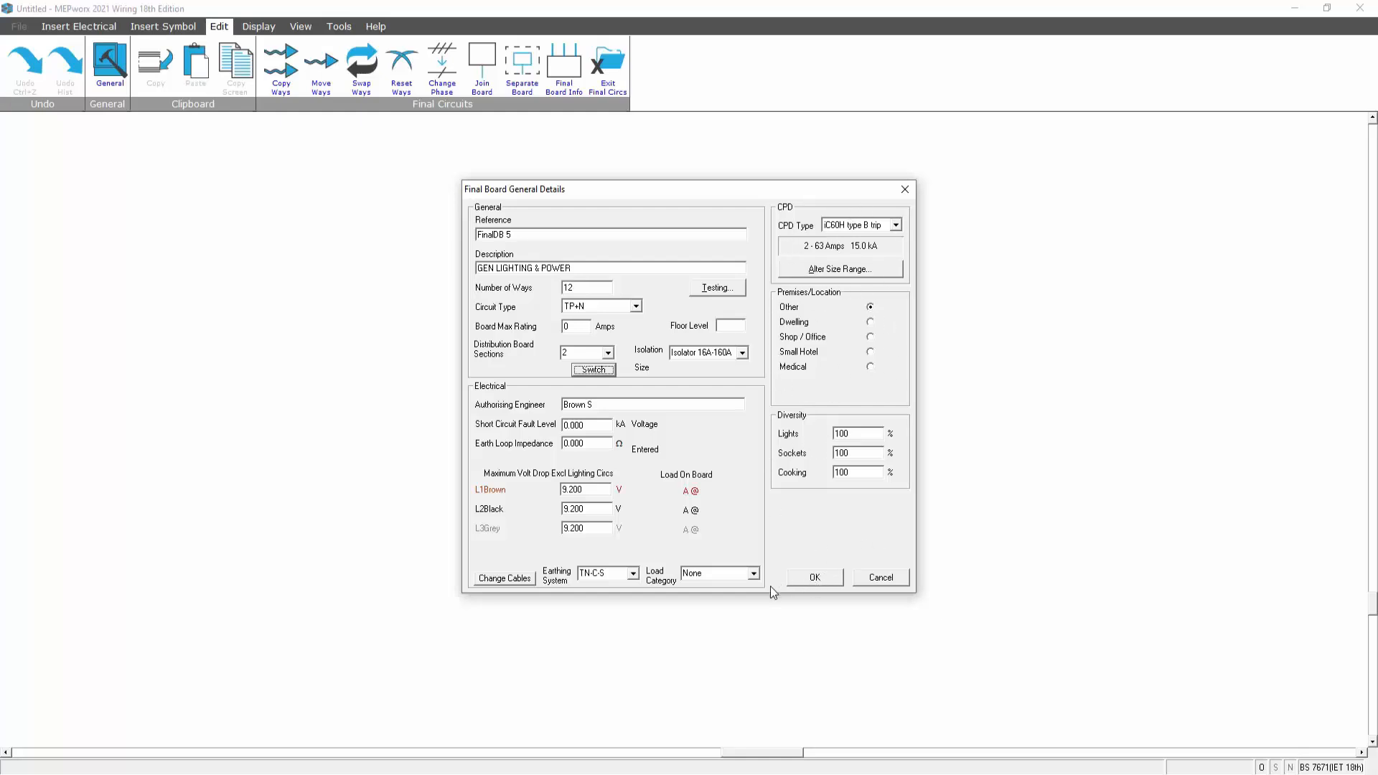
- Set the final board's short circuit fault level to 5 kA and its earth loop impedance to 0.03 Ω
click(804, 582)
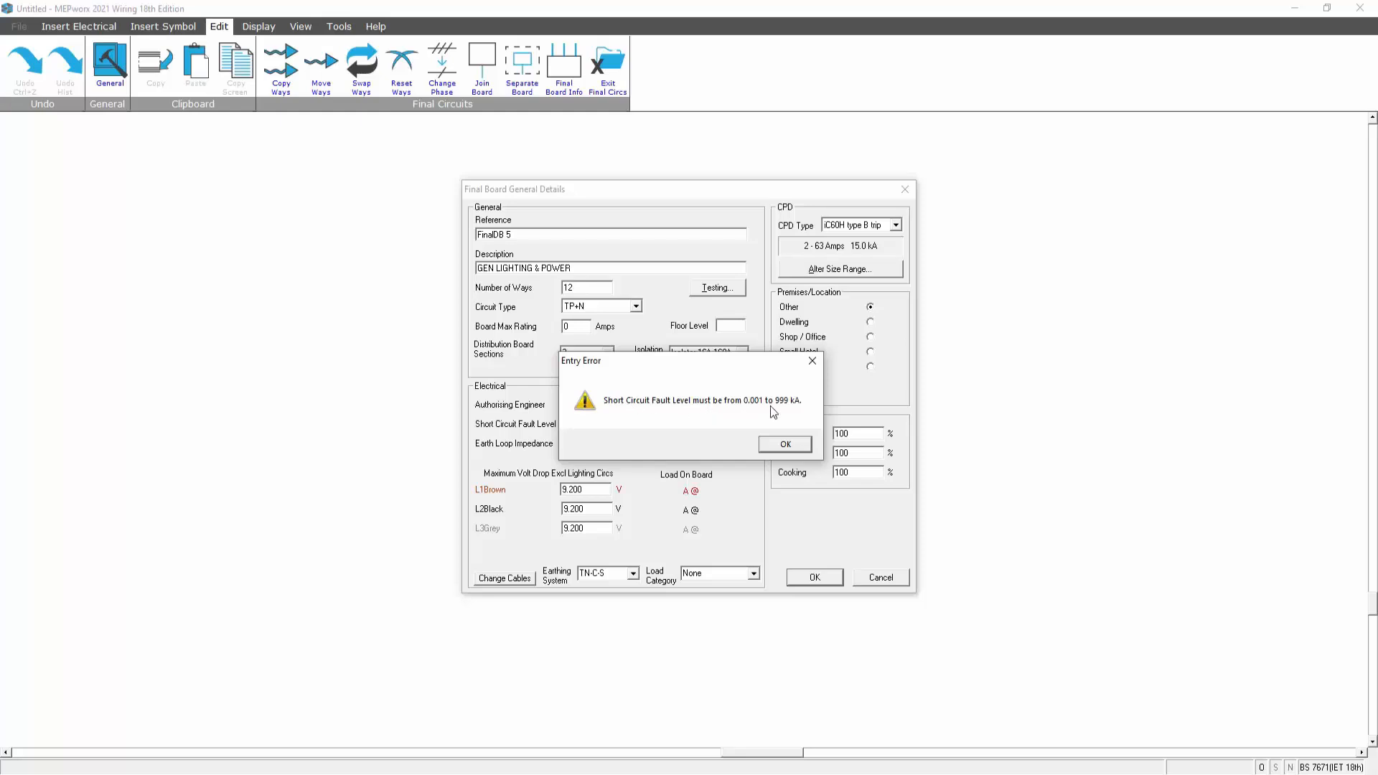
click(786, 445)
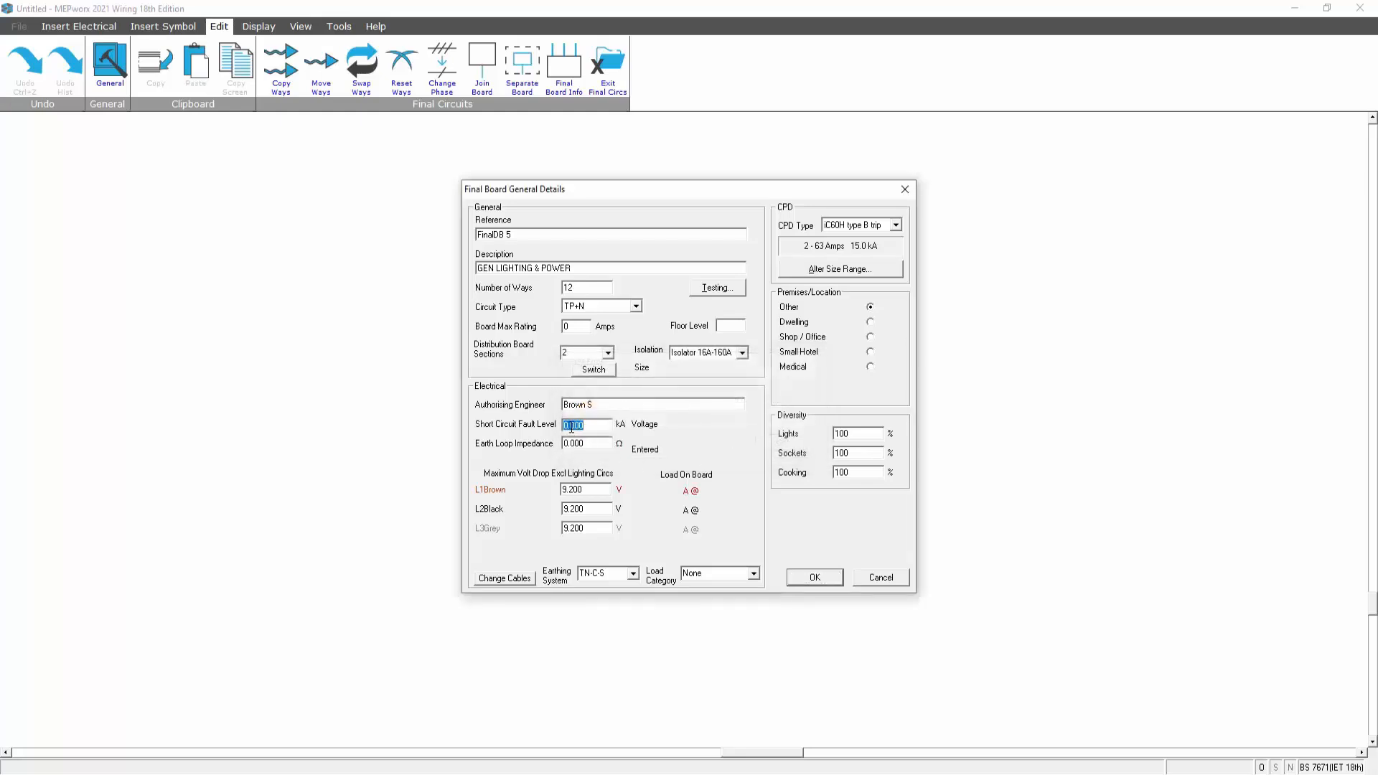
drag(577, 428, 589, 427)
text(35)
drag(586, 426, 565, 425)
text(5)
mouse_move(593, 444)
mouse_down()
mouse_move(564, 444)
mouse_move(591, 448)
mouse_up()
text(3)
- Accept the final board's general details and set up its ways as Three Phase + Neutral
click(809, 584)
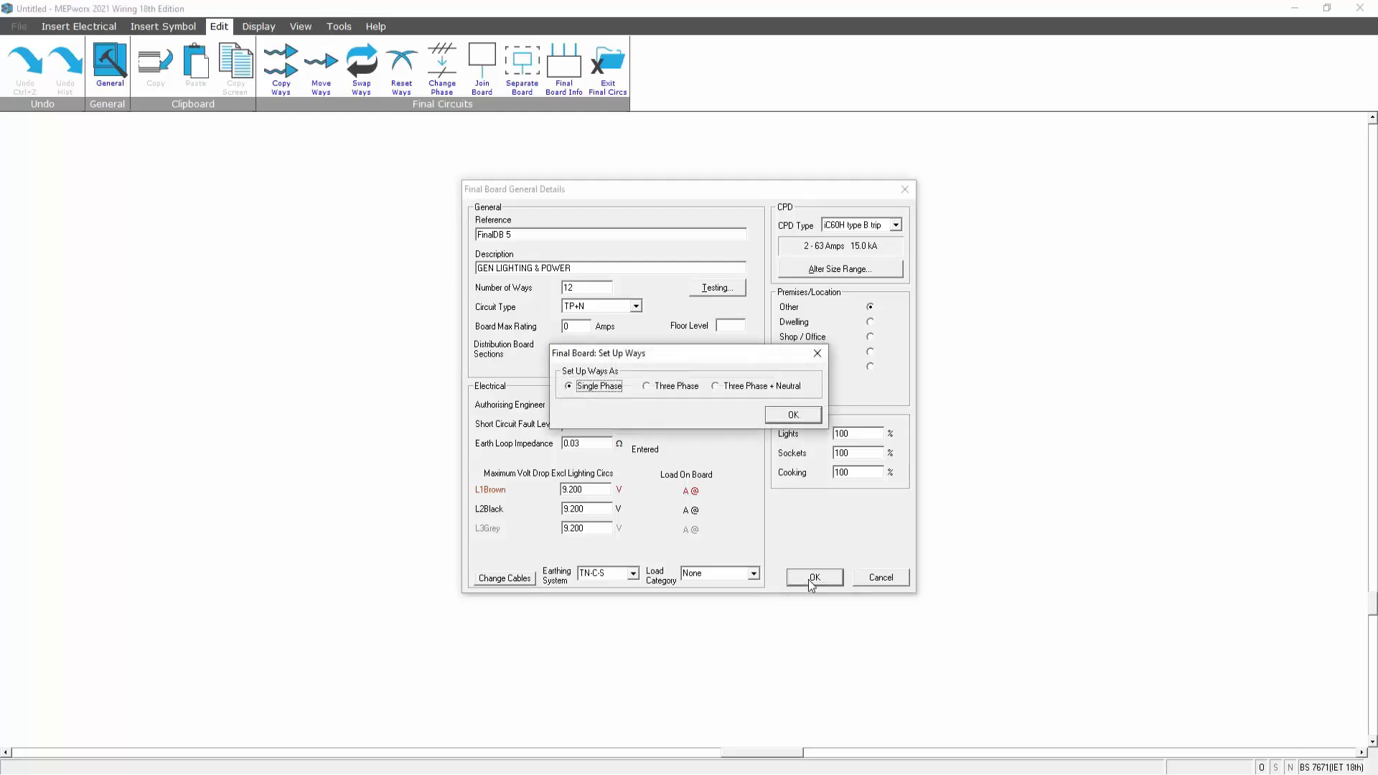
click(716, 386)
click(793, 416)
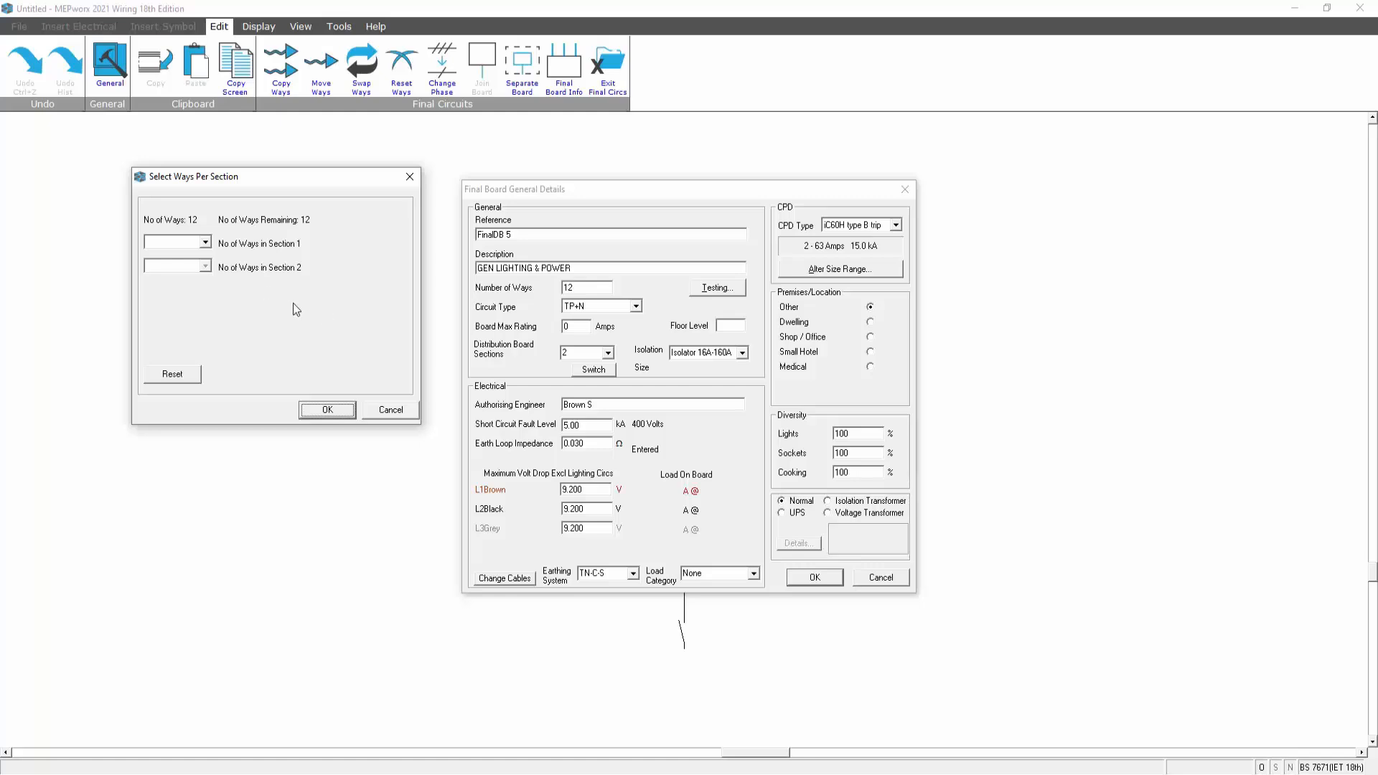
click(205, 242)
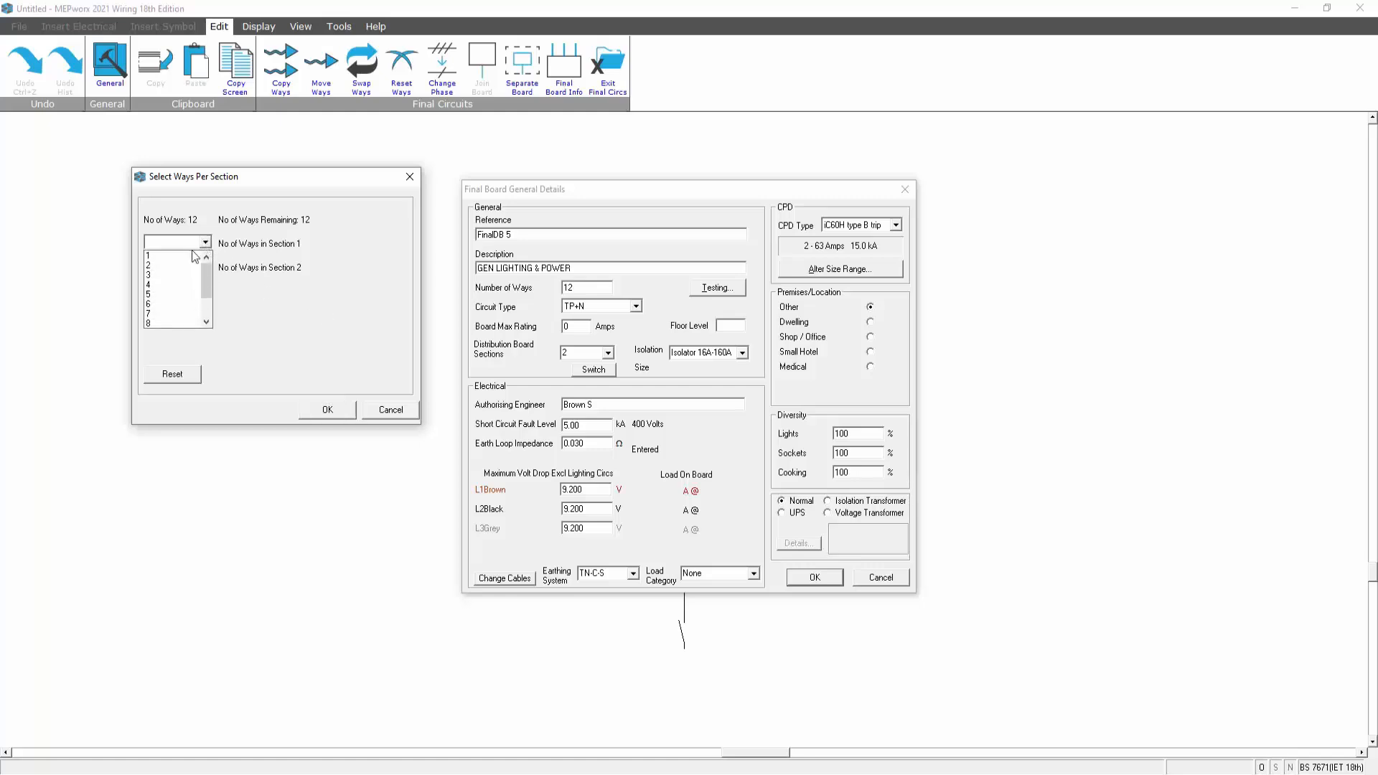
click(155, 303)
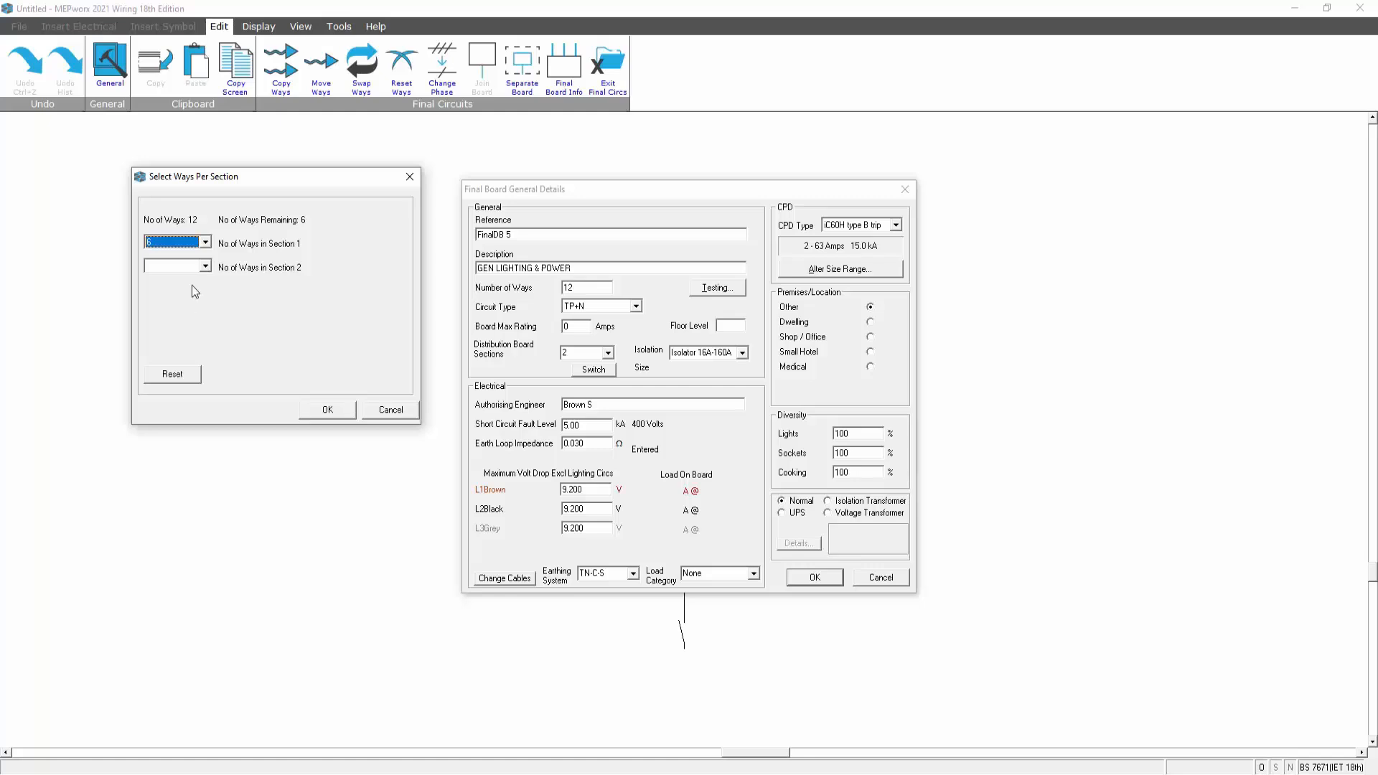
click(205, 266)
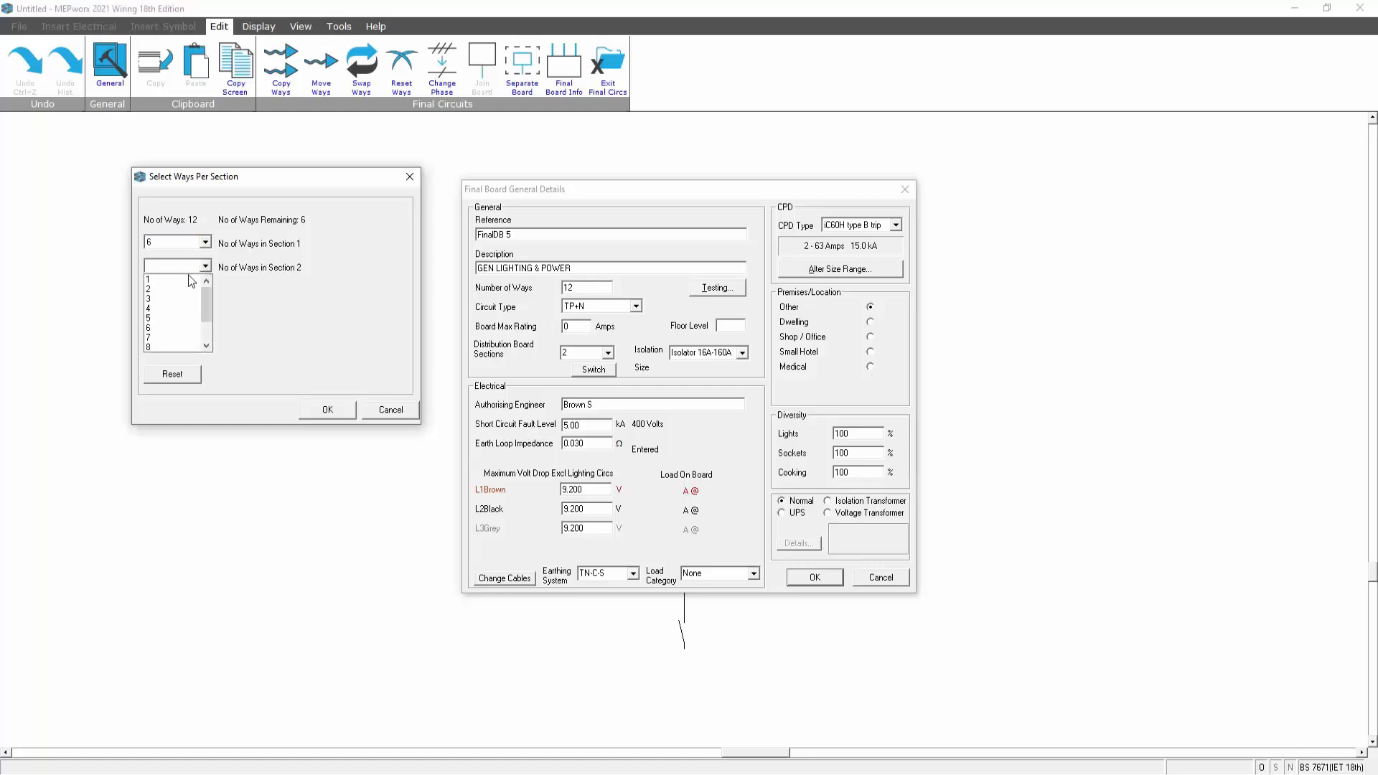
click(162, 328)
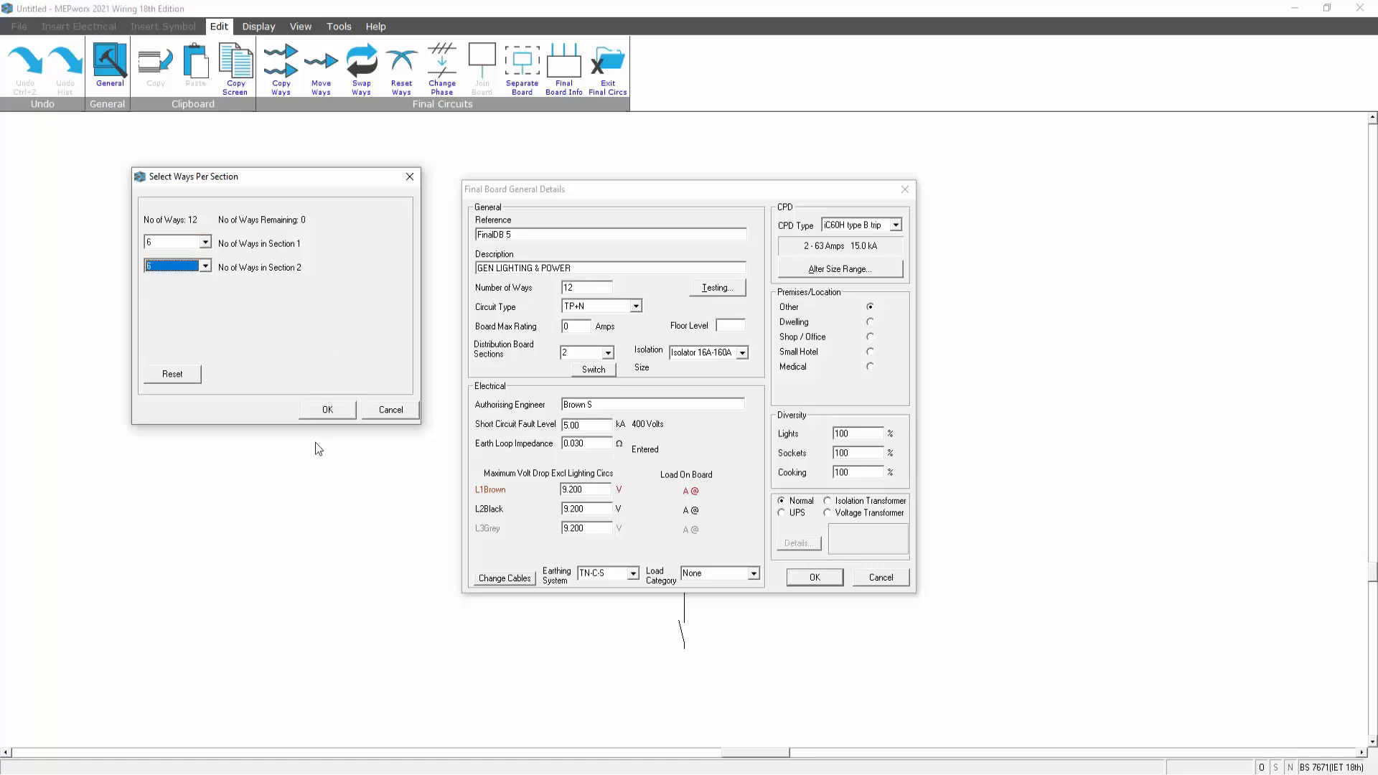
click(173, 375)
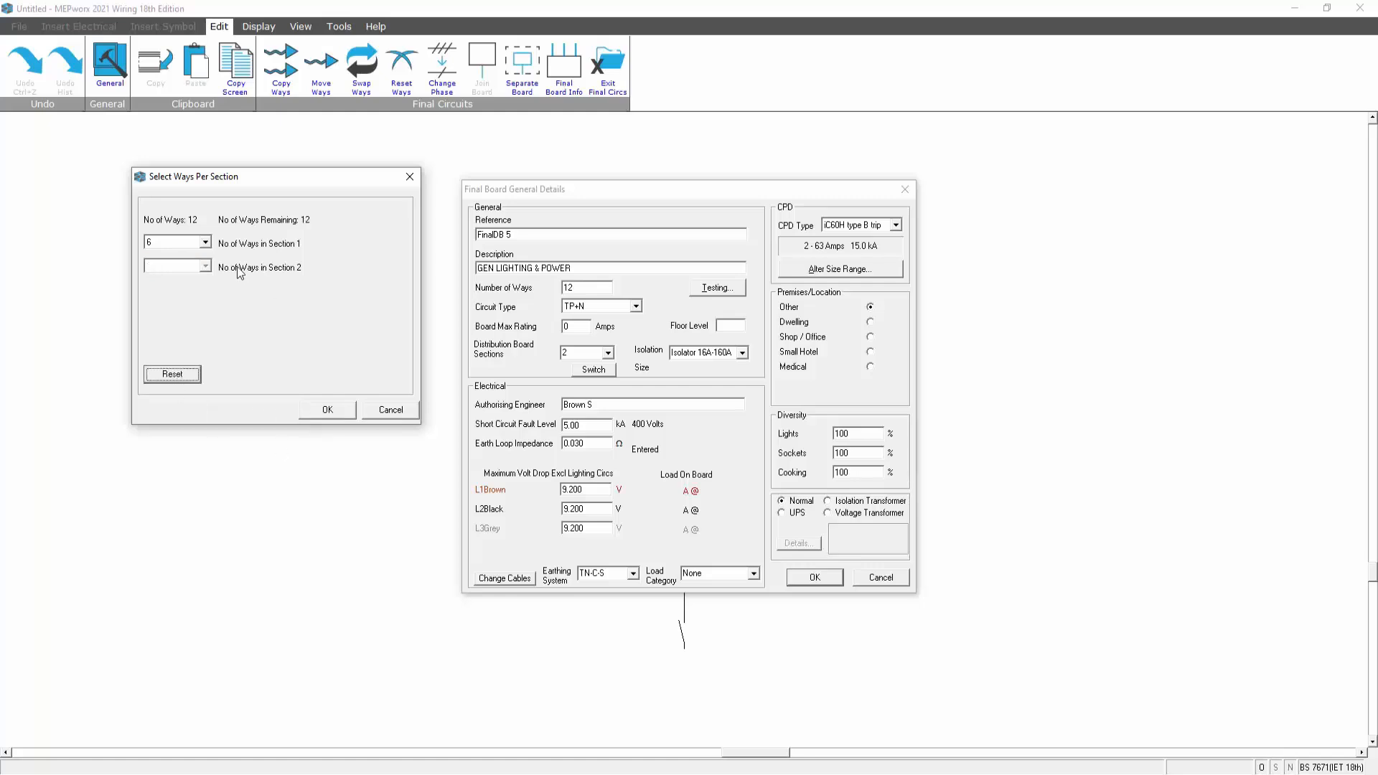
- Split the board's ways into 6 in section 1 and 6 in section 2
click(206, 243)
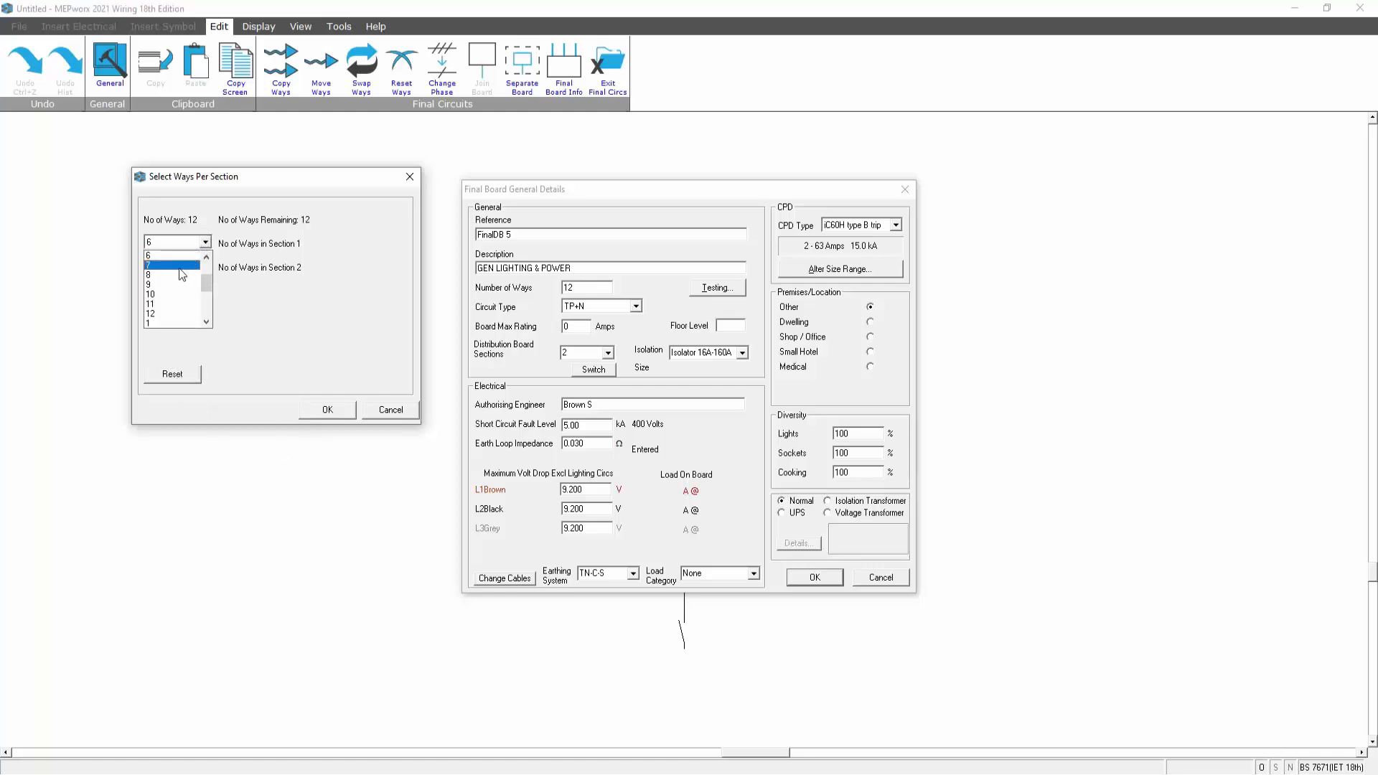
click(161, 254)
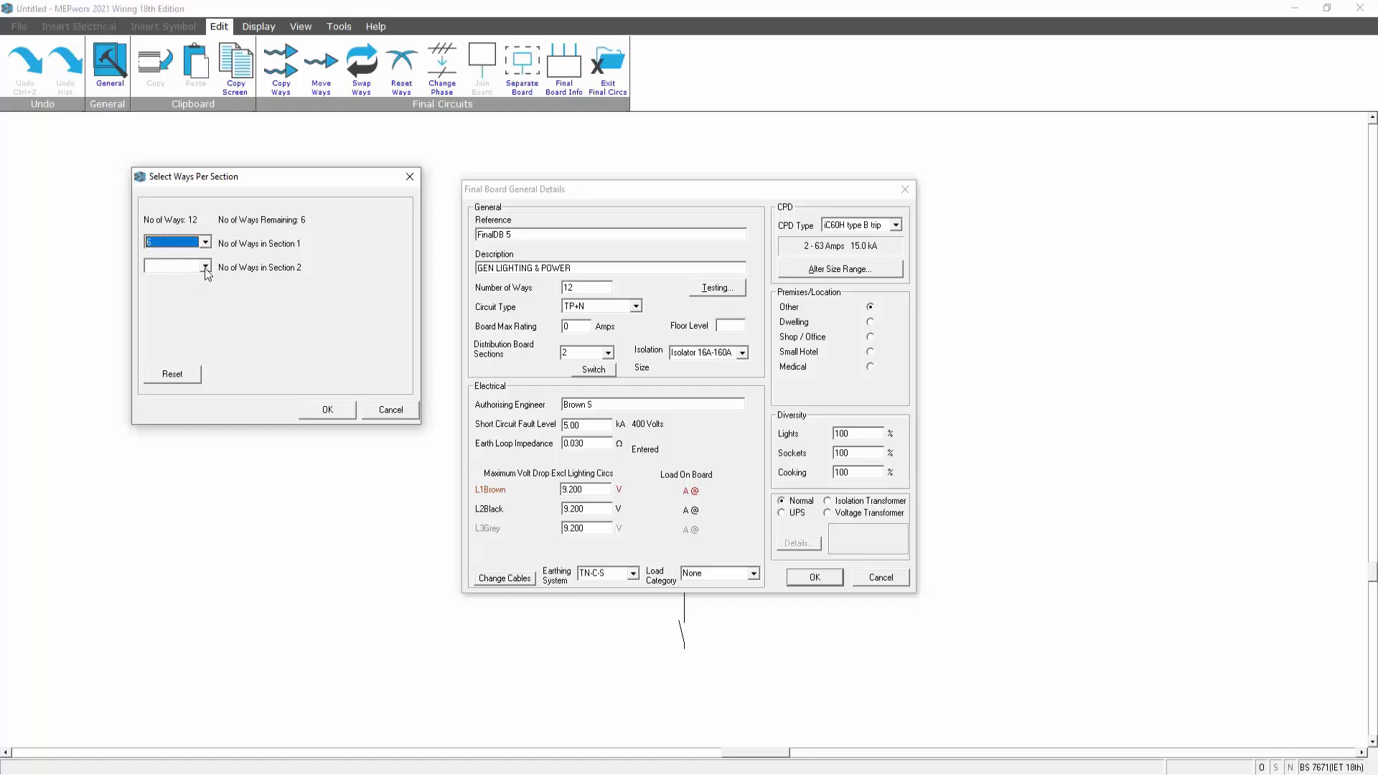
click(205, 267)
click(164, 328)
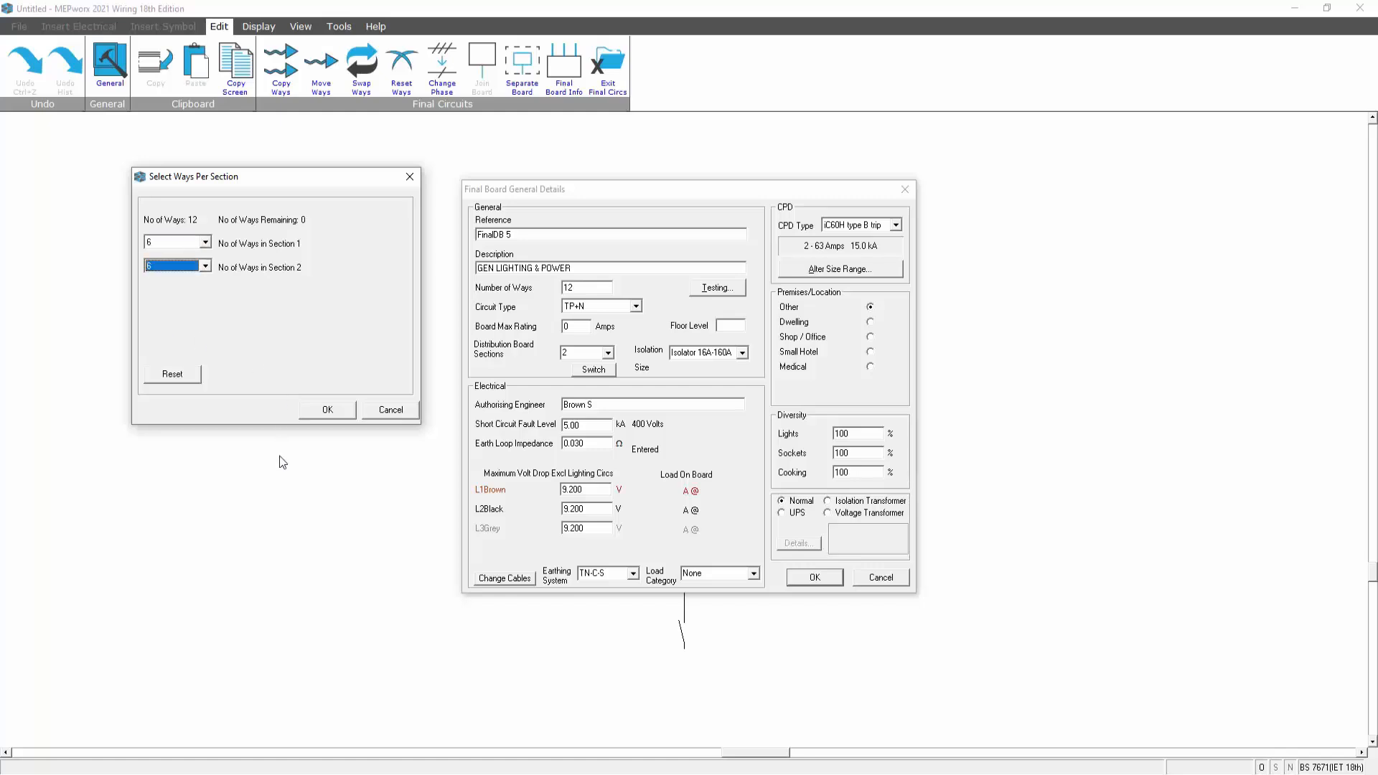
click(329, 408)
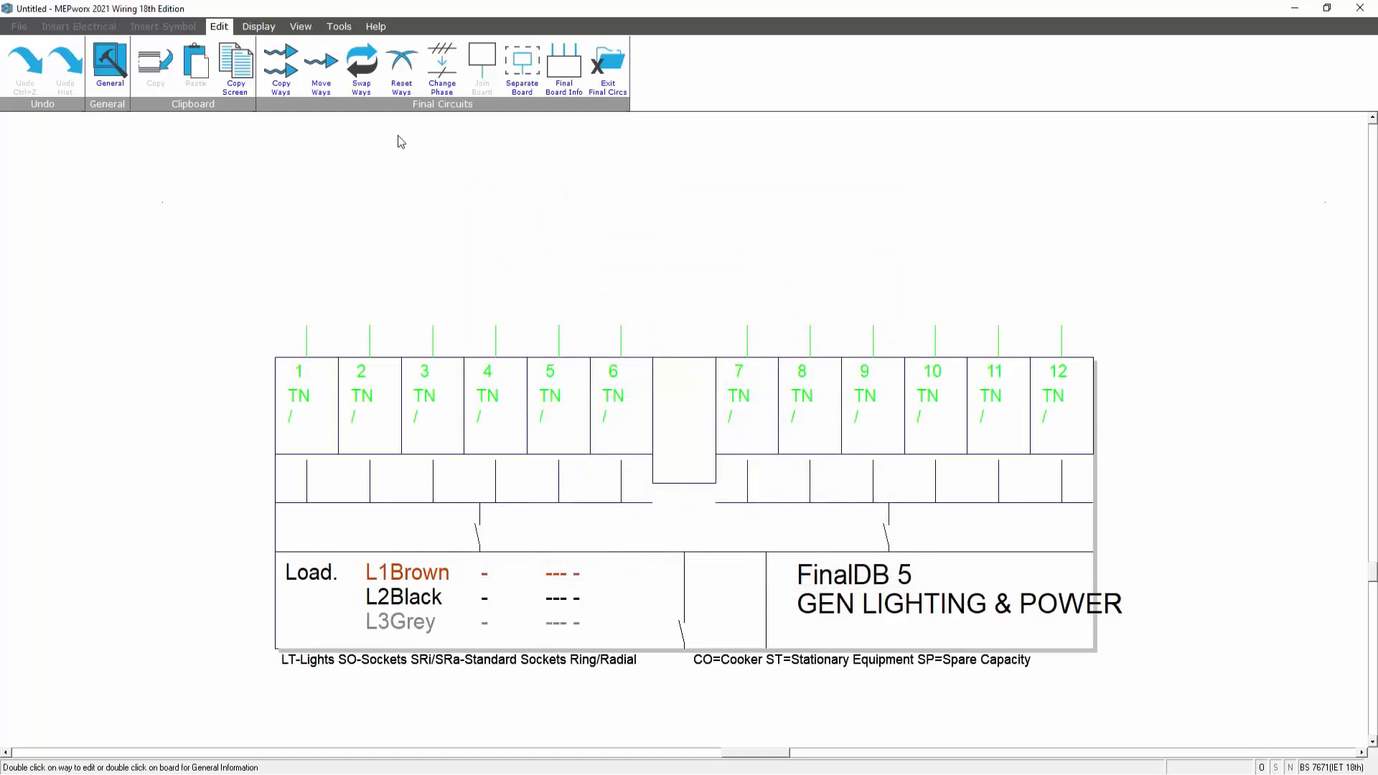
- Use Change Phase to convert ways 1 to 4 of FinalDB 5 to single phase
click(440, 64)
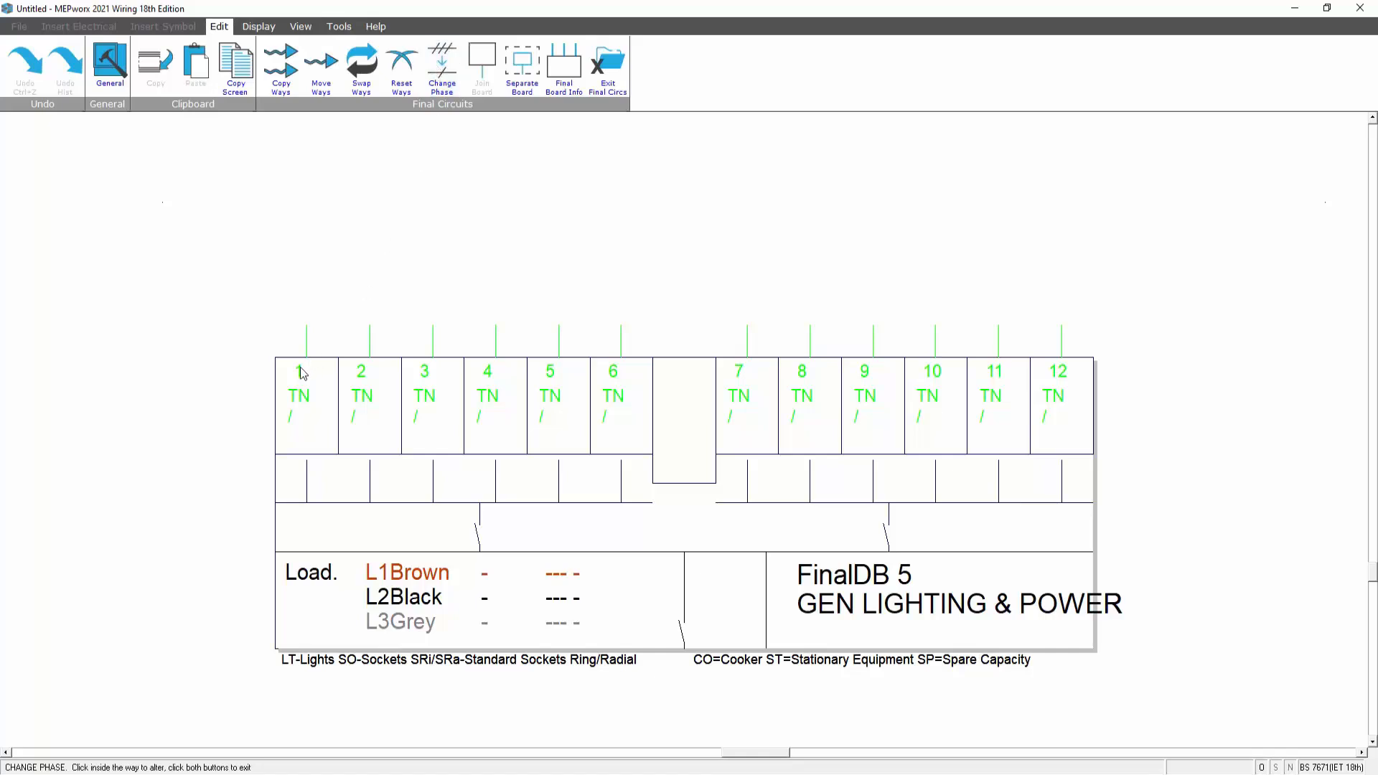
click(296, 393)
click(782, 415)
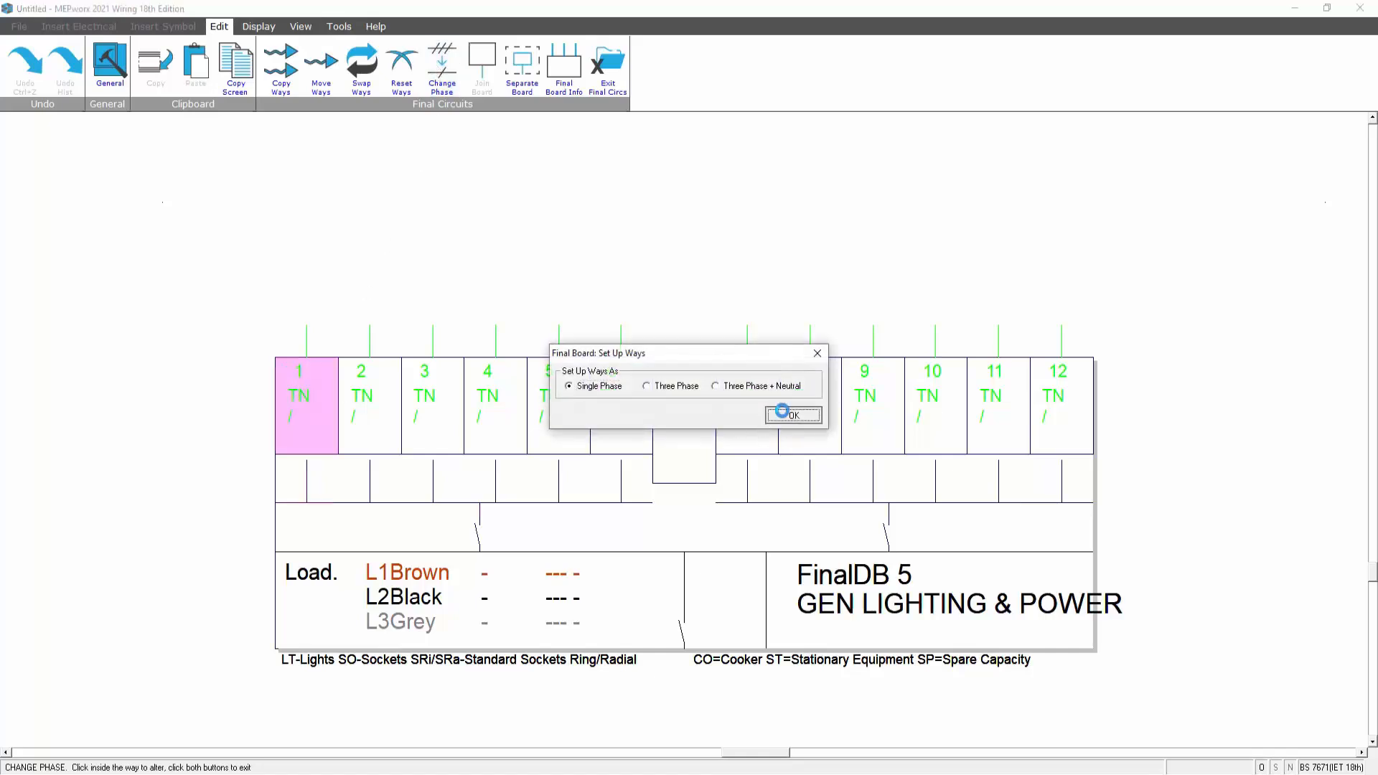
click(459, 396)
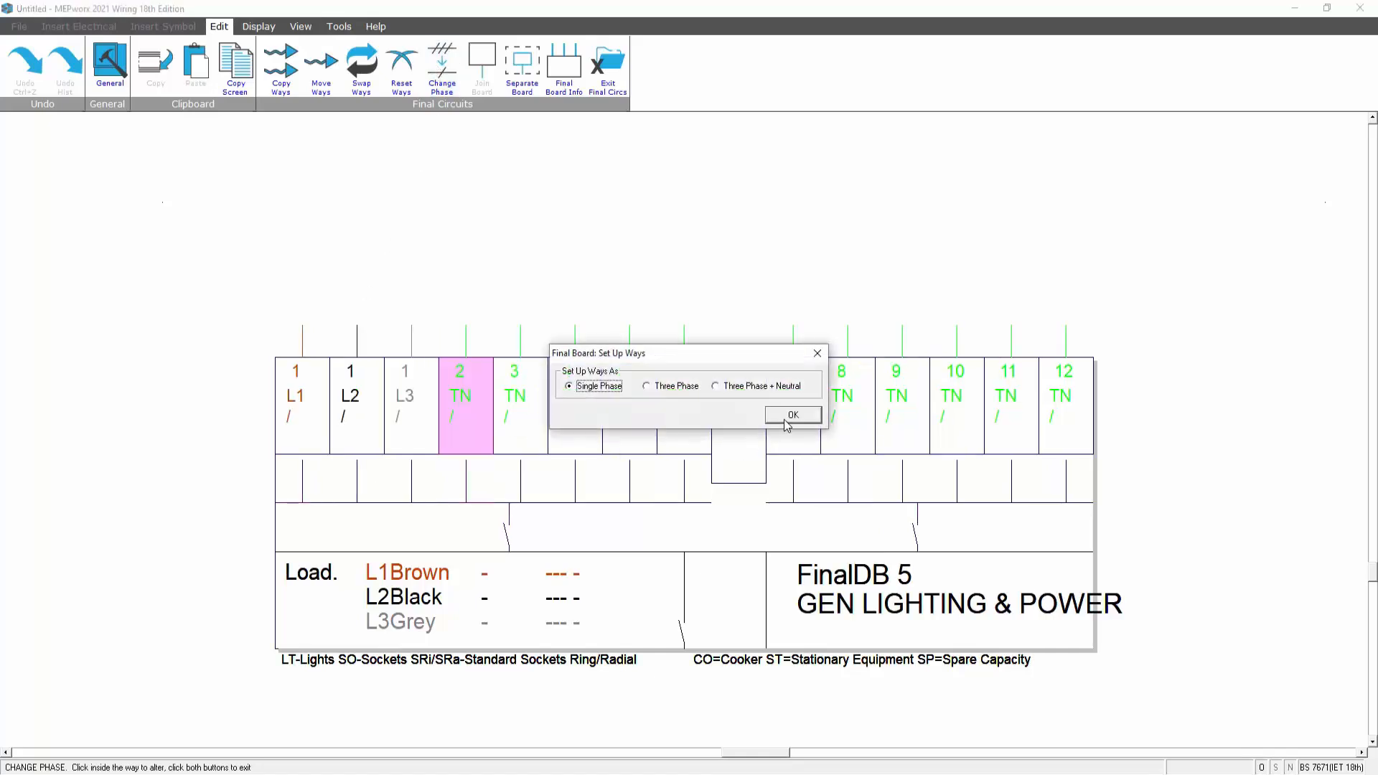
click(789, 416)
click(585, 401)
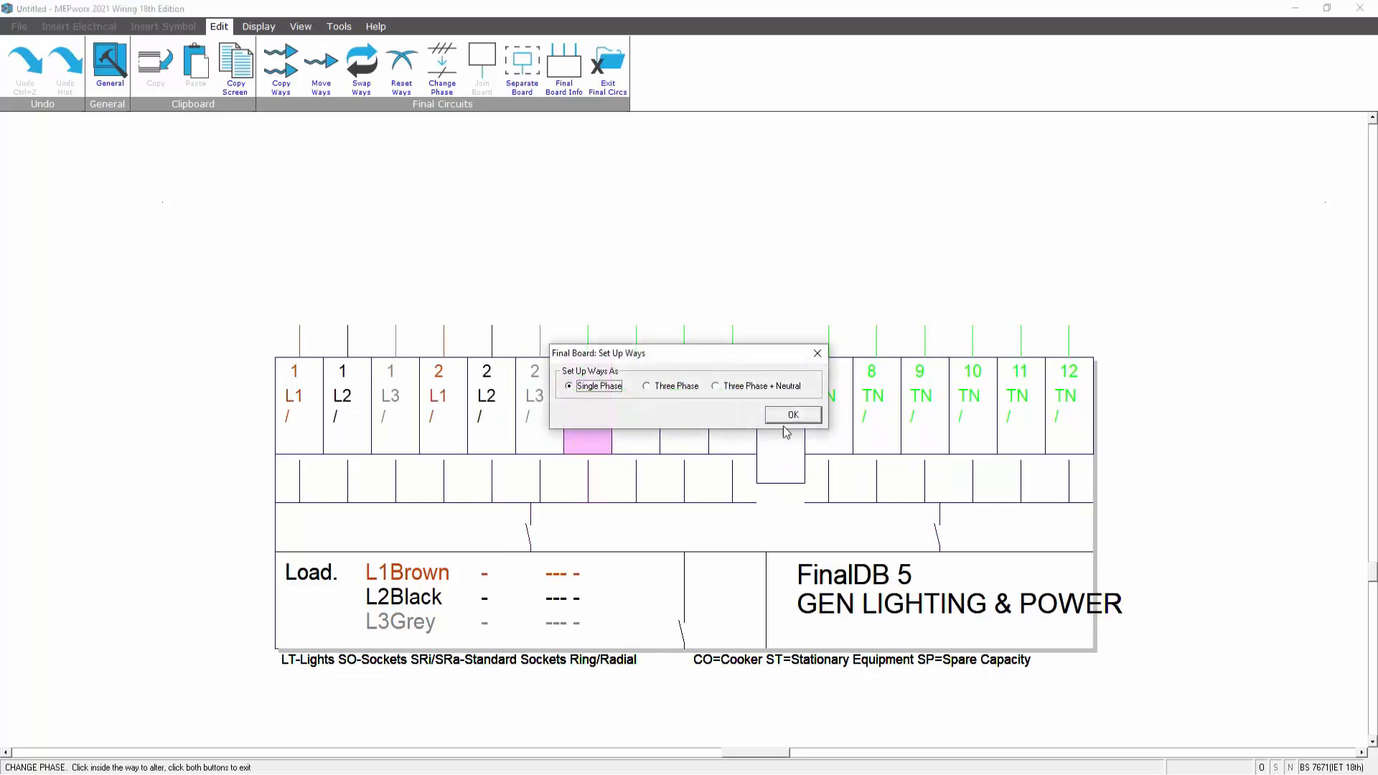
click(789, 415)
click(684, 419)
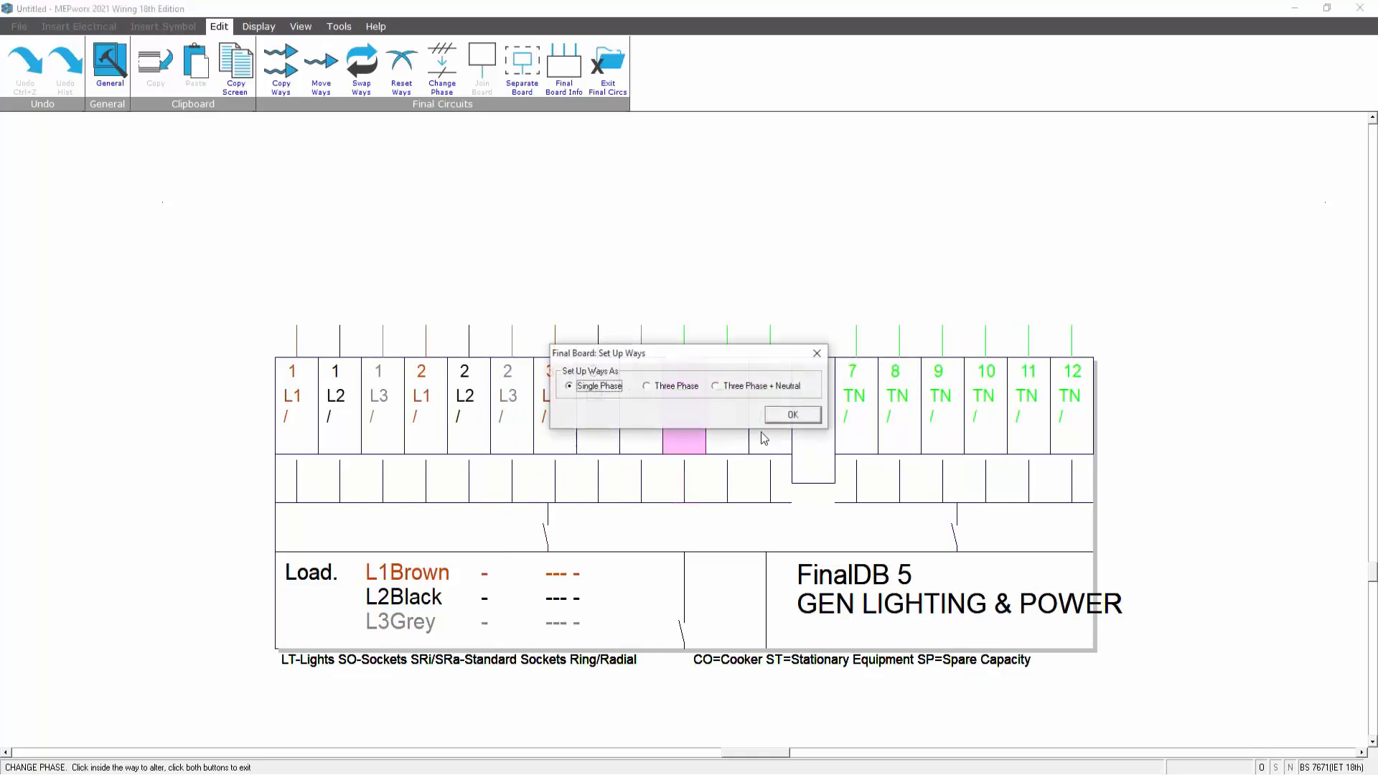
click(788, 415)
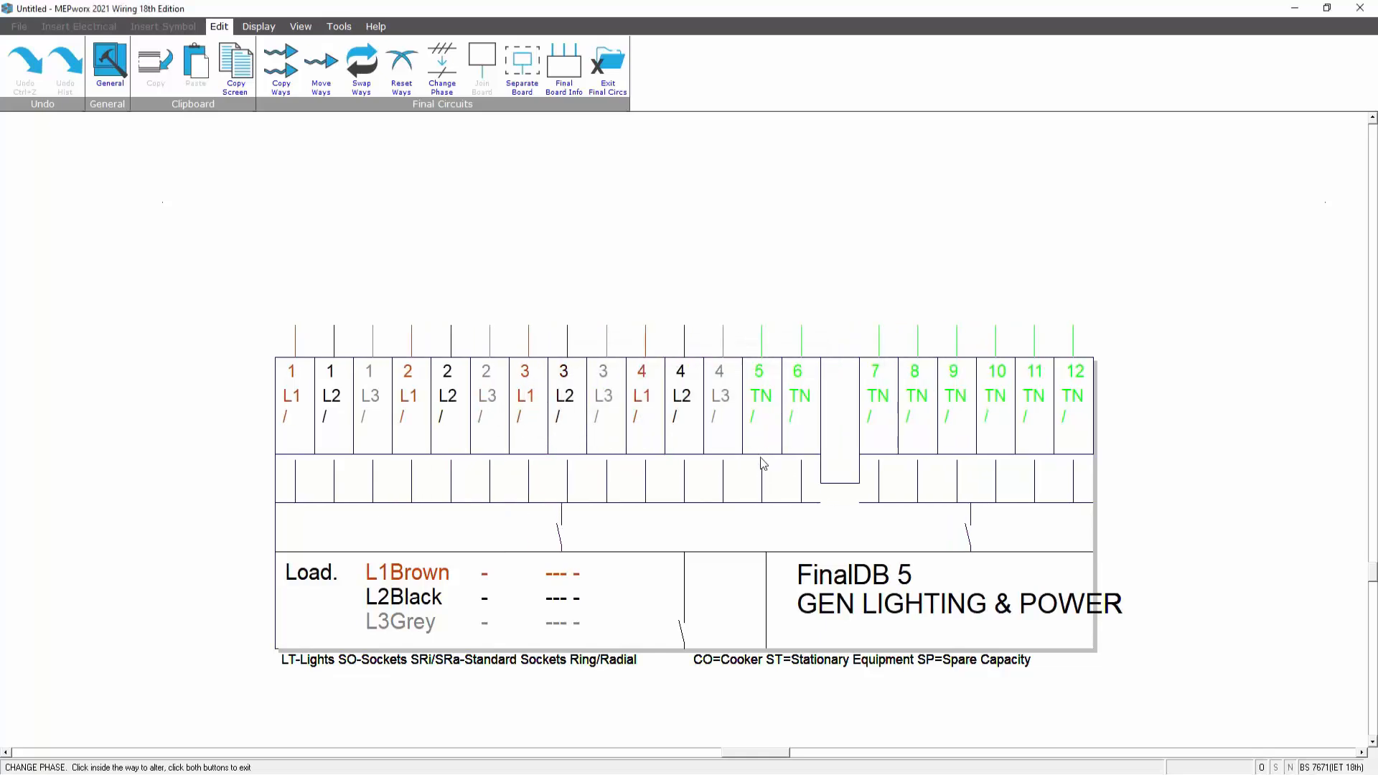
- Convert ways 7 to 11 of FinalDB 5 to single phase and end the Change Phase command
click(872, 404)
click(788, 415)
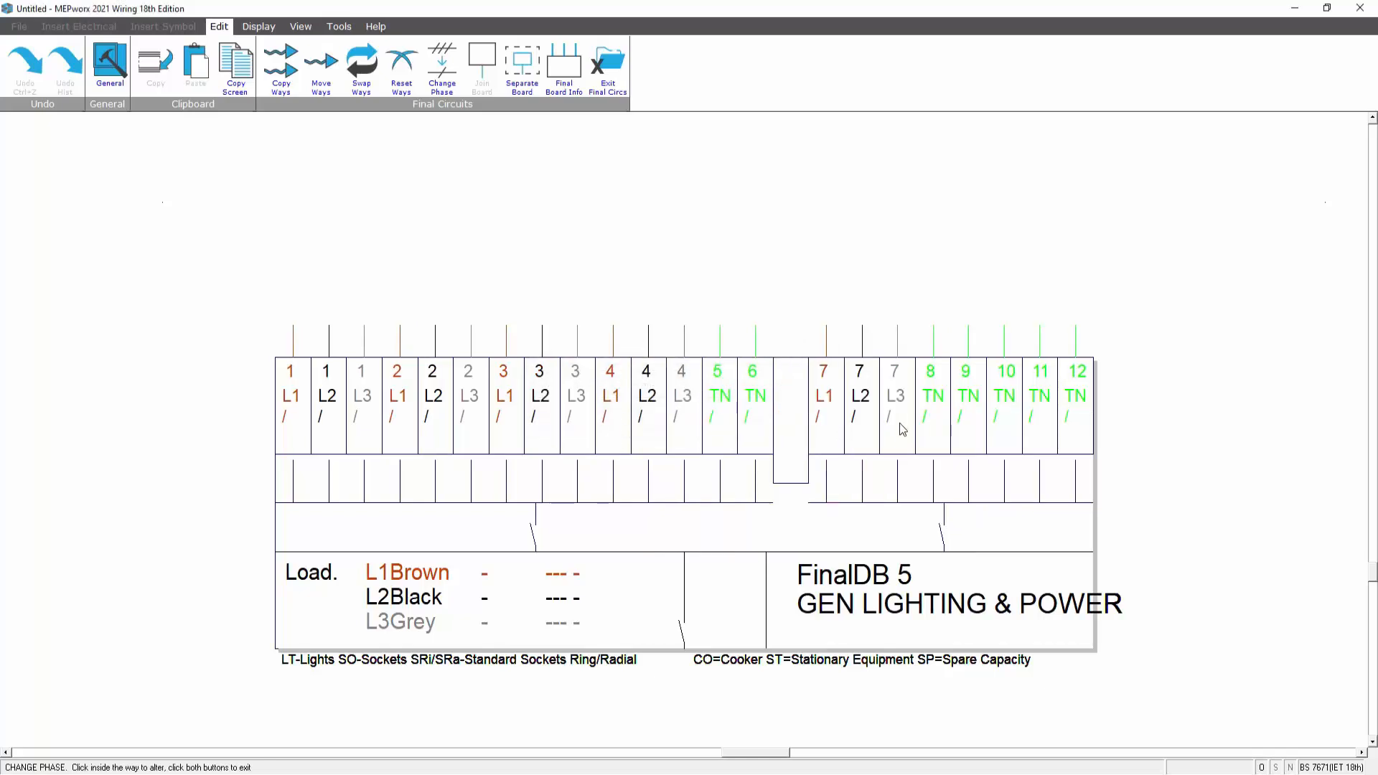
click(941, 424)
click(789, 415)
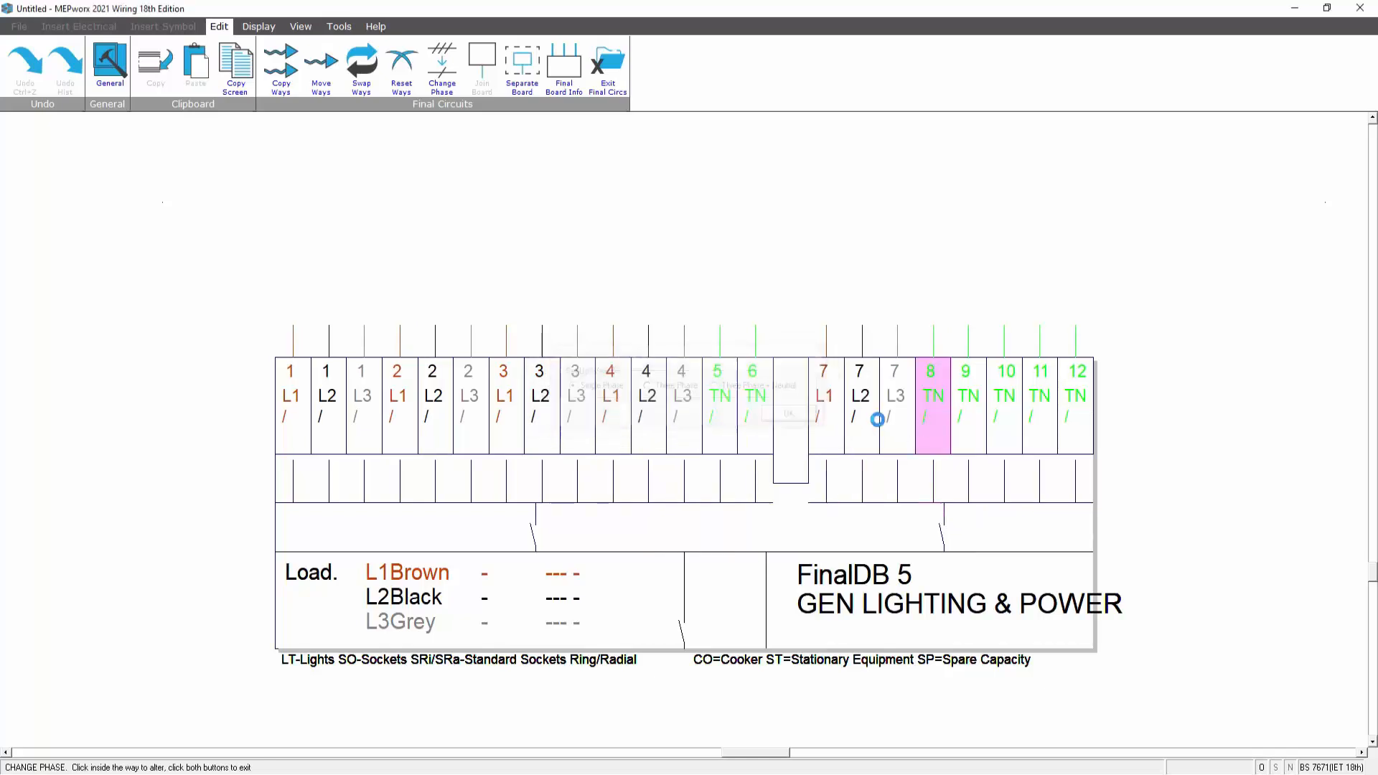
click(980, 417)
click(794, 415)
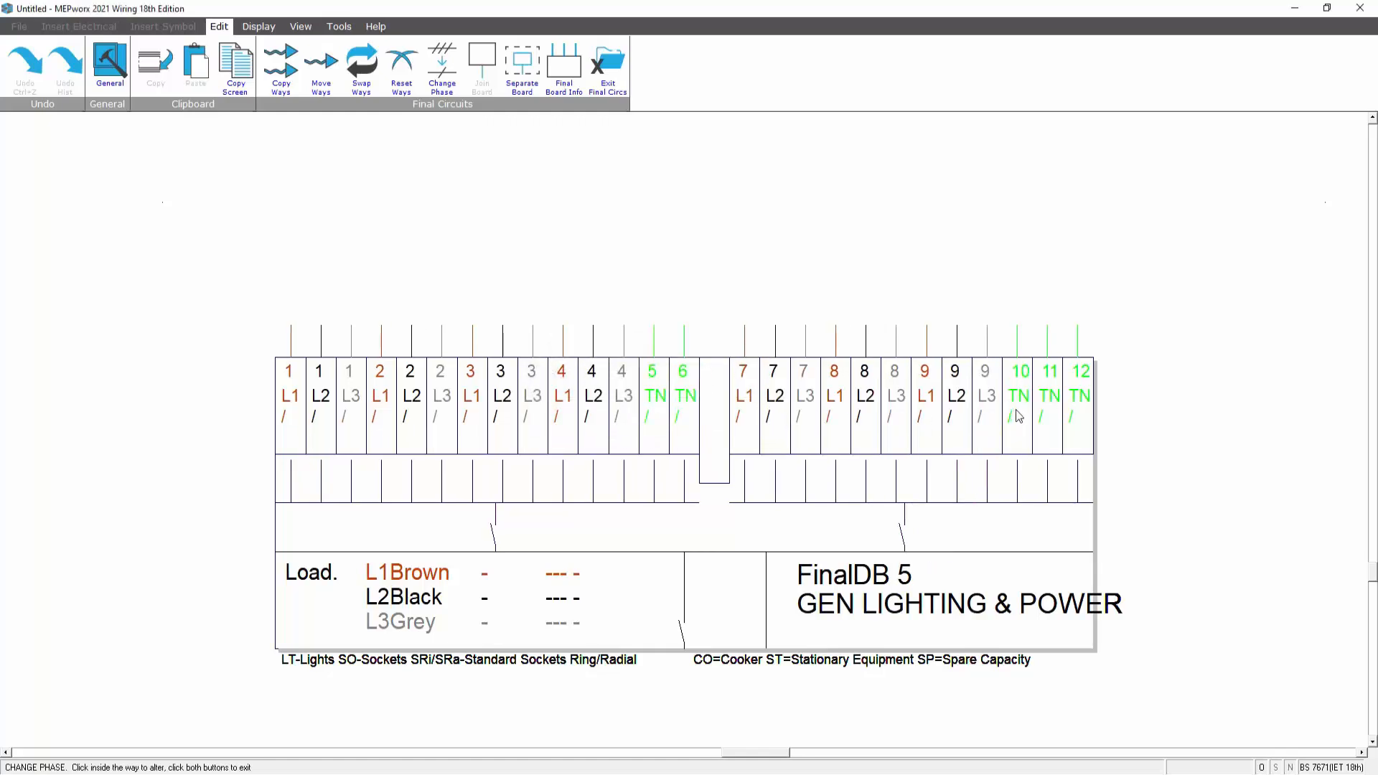
click(1018, 406)
click(795, 415)
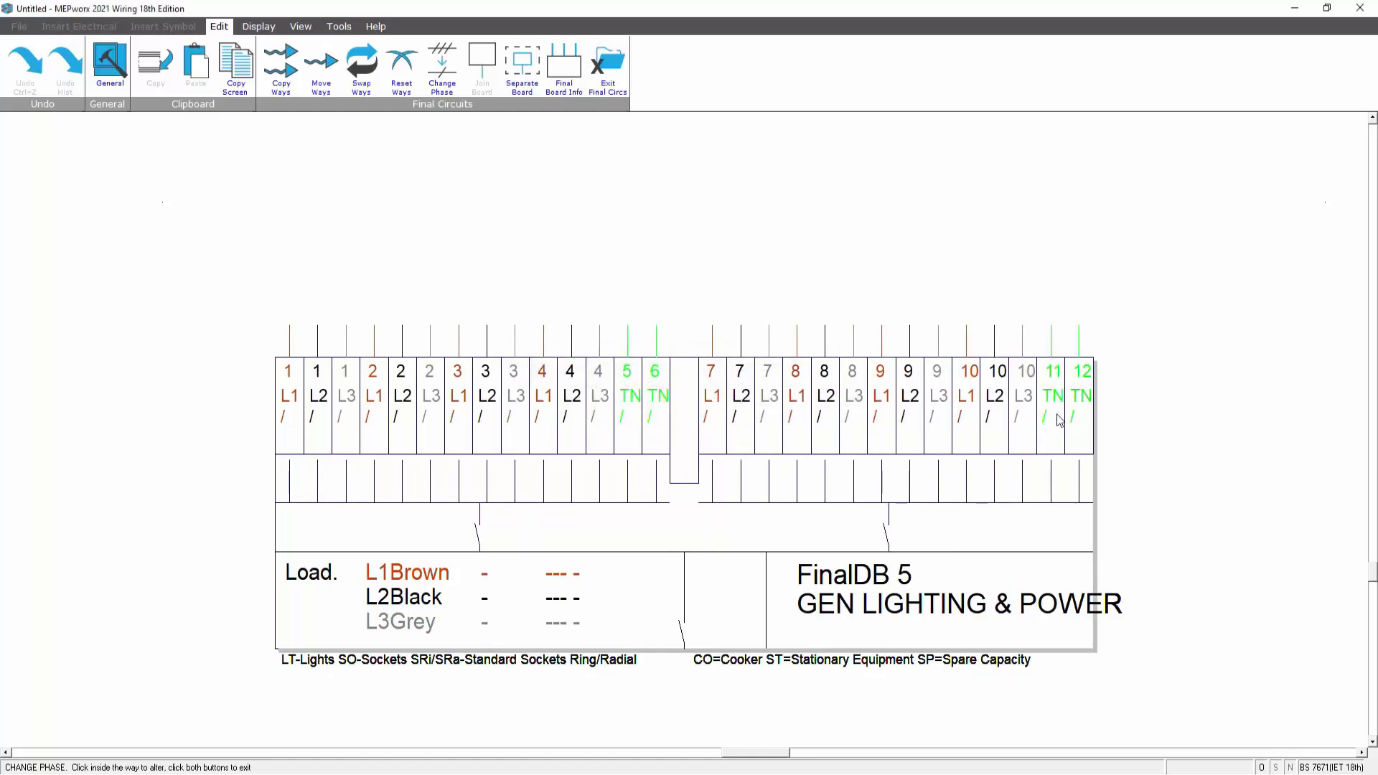
click(1054, 416)
click(813, 417)
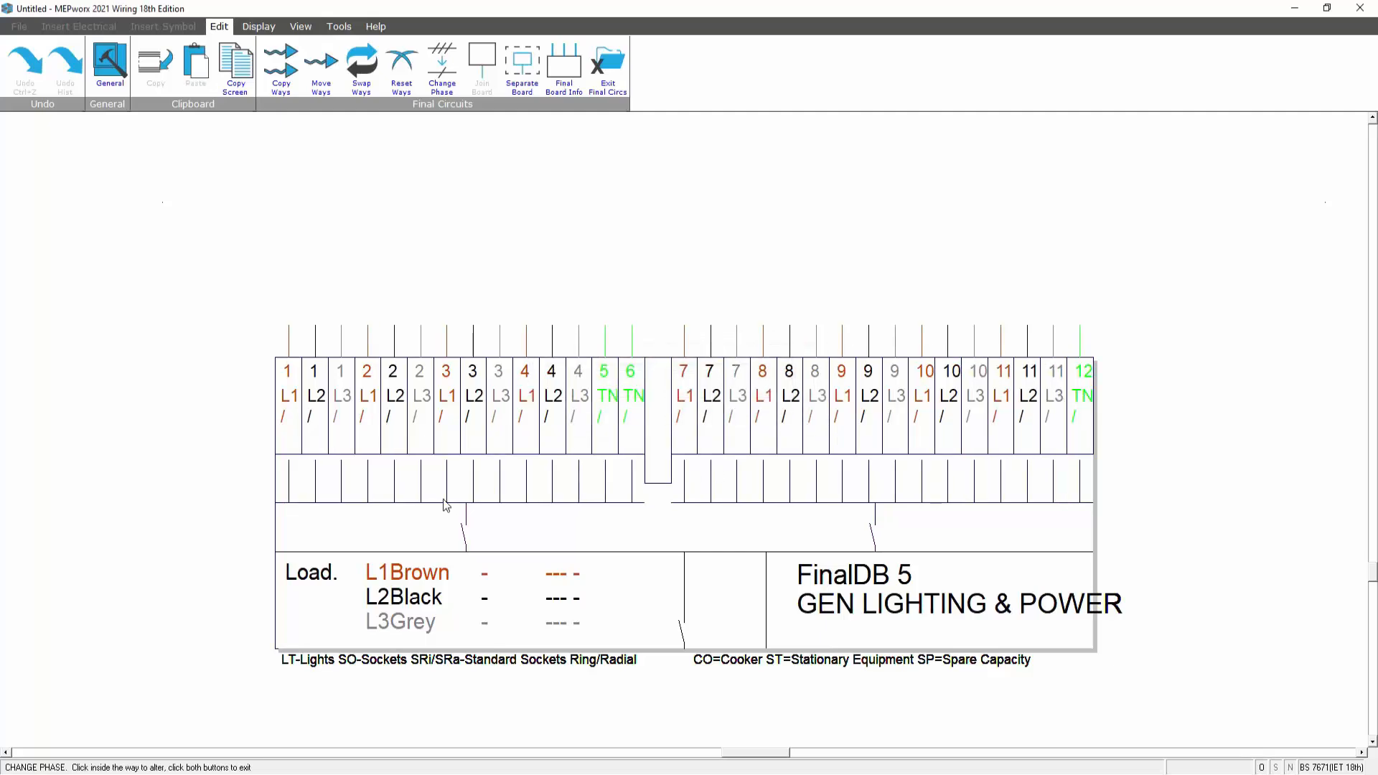
click(127, 408)
right_click(127, 408)
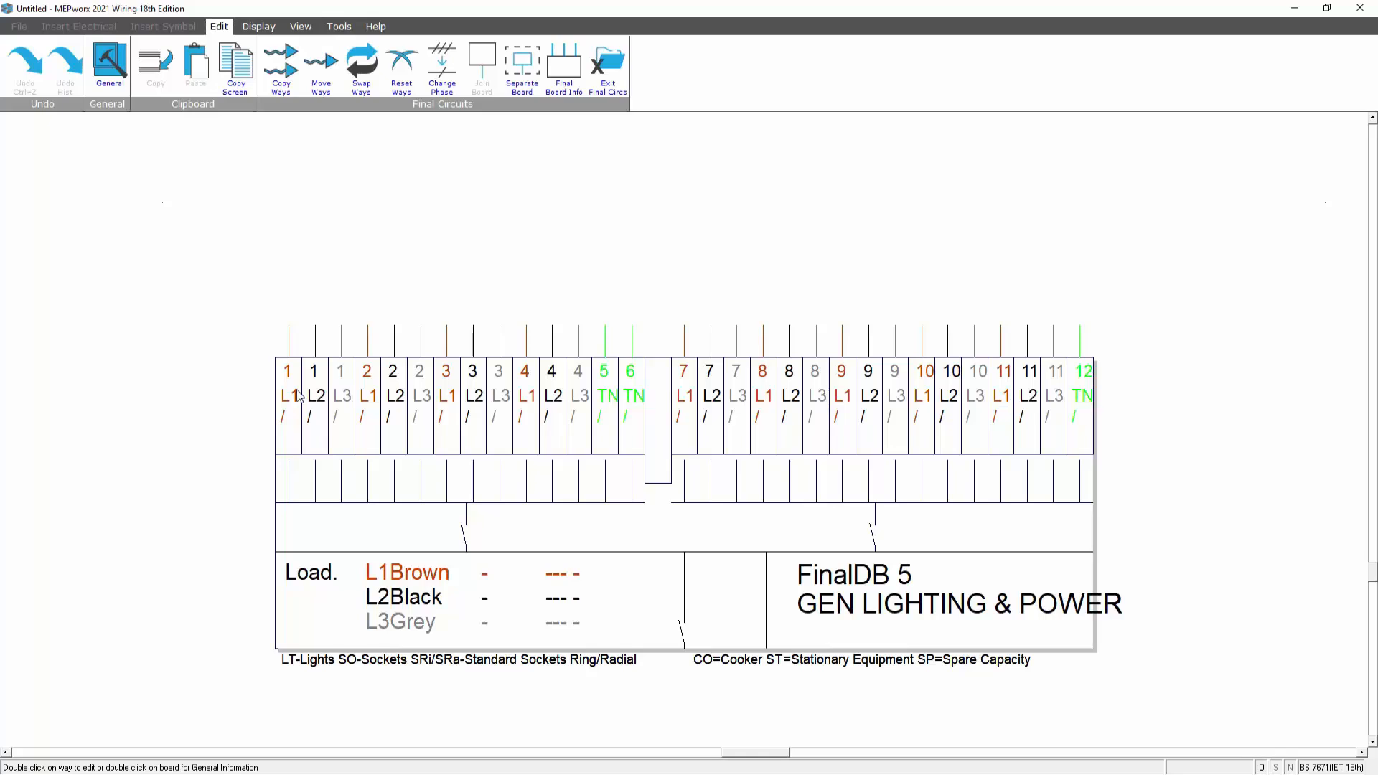
- Describe the board's first section, FinalDB 5_1, as LIGHTING and set its load category to Lighting
double_click(446, 486)
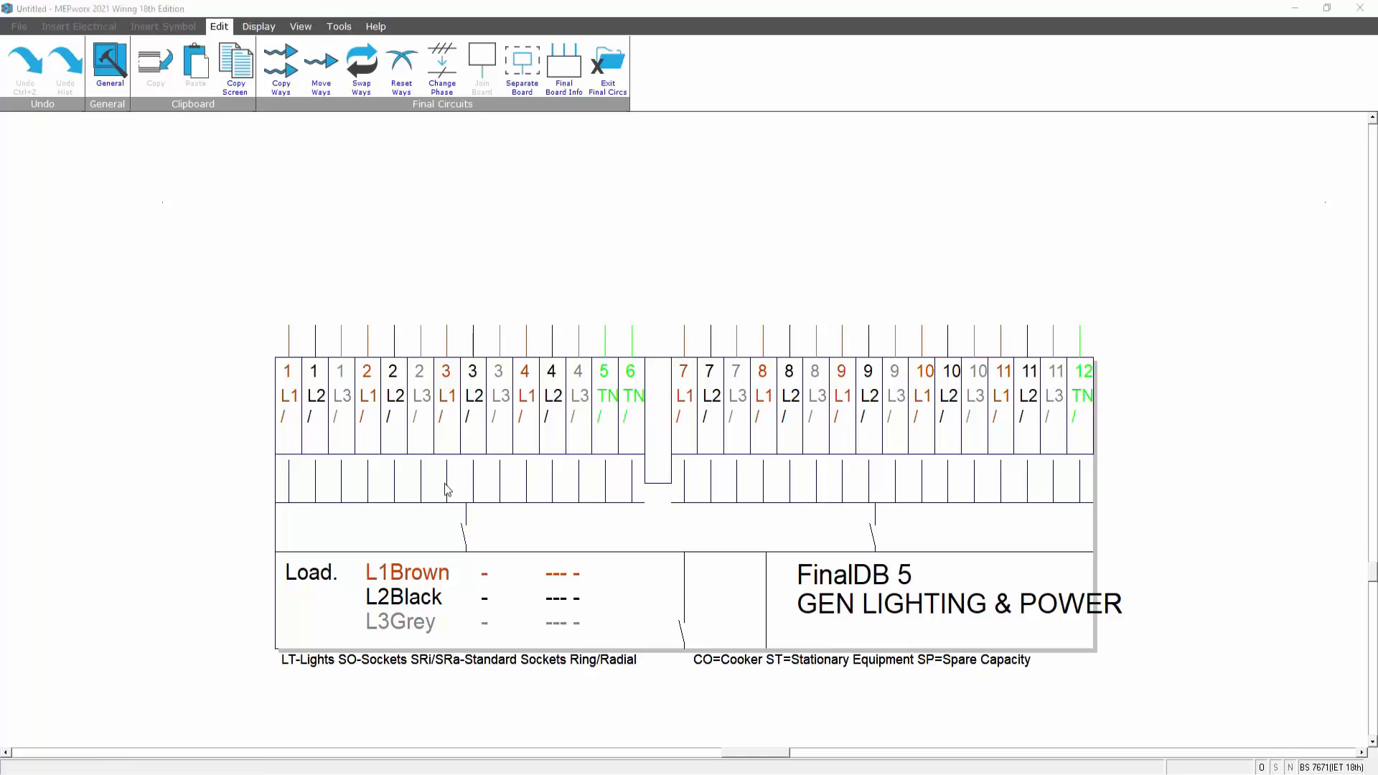
click(515, 270)
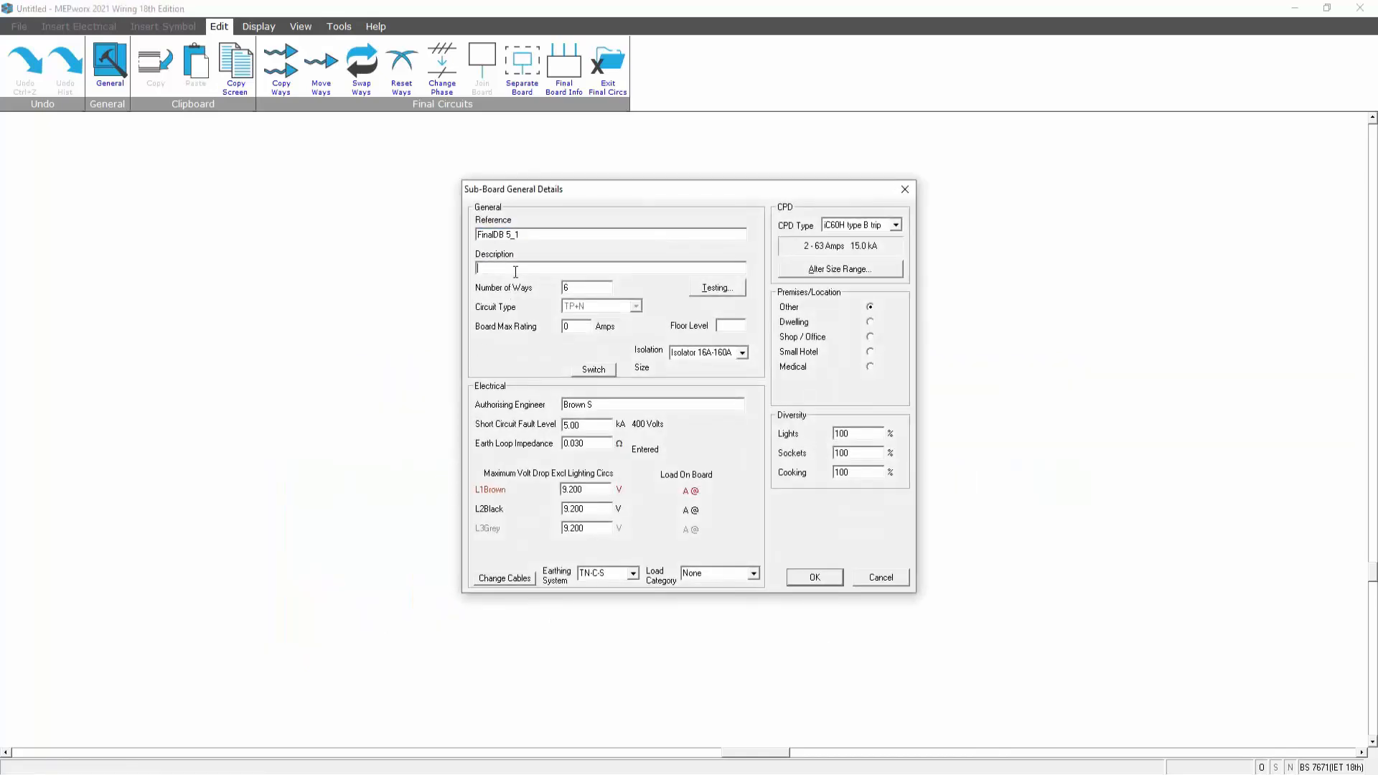
text(LIGHTING)
click(752, 573)
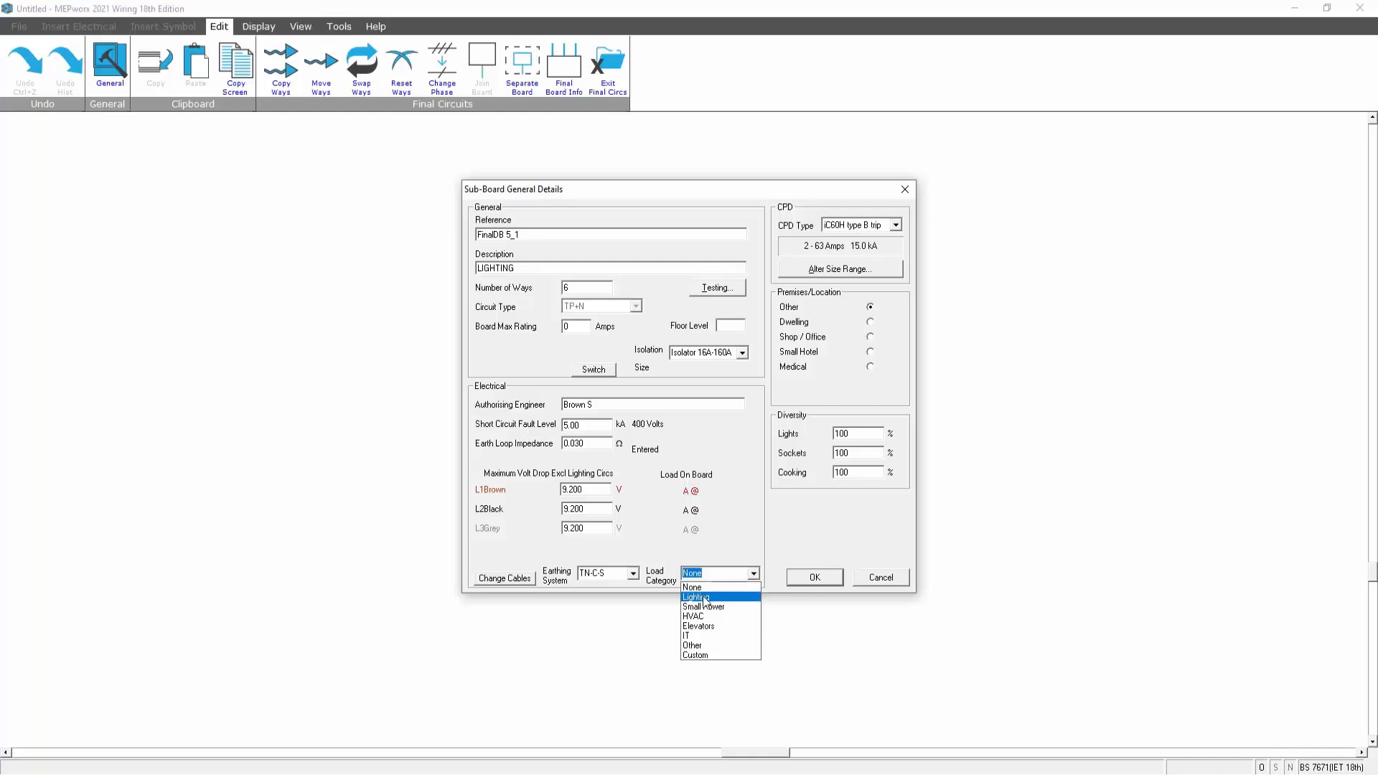
click(703, 598)
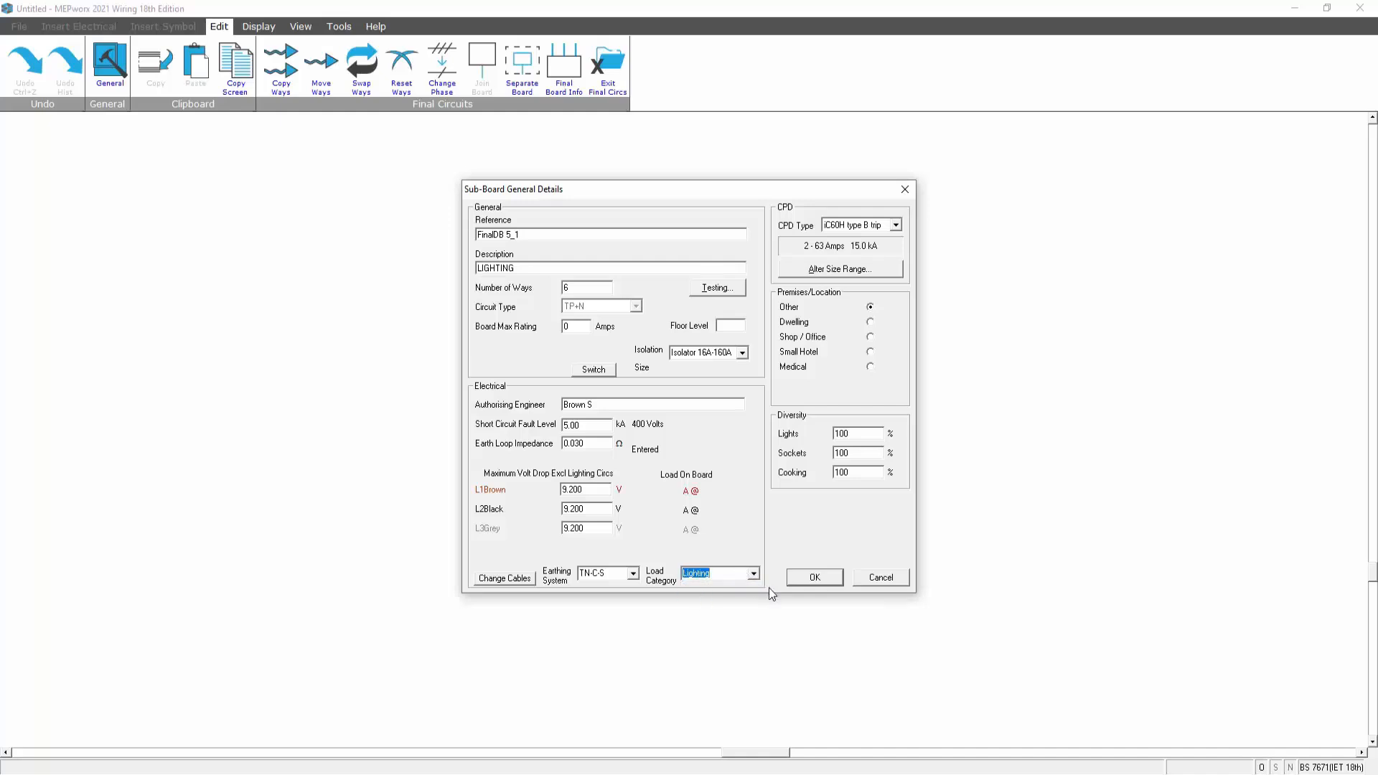
click(811, 579)
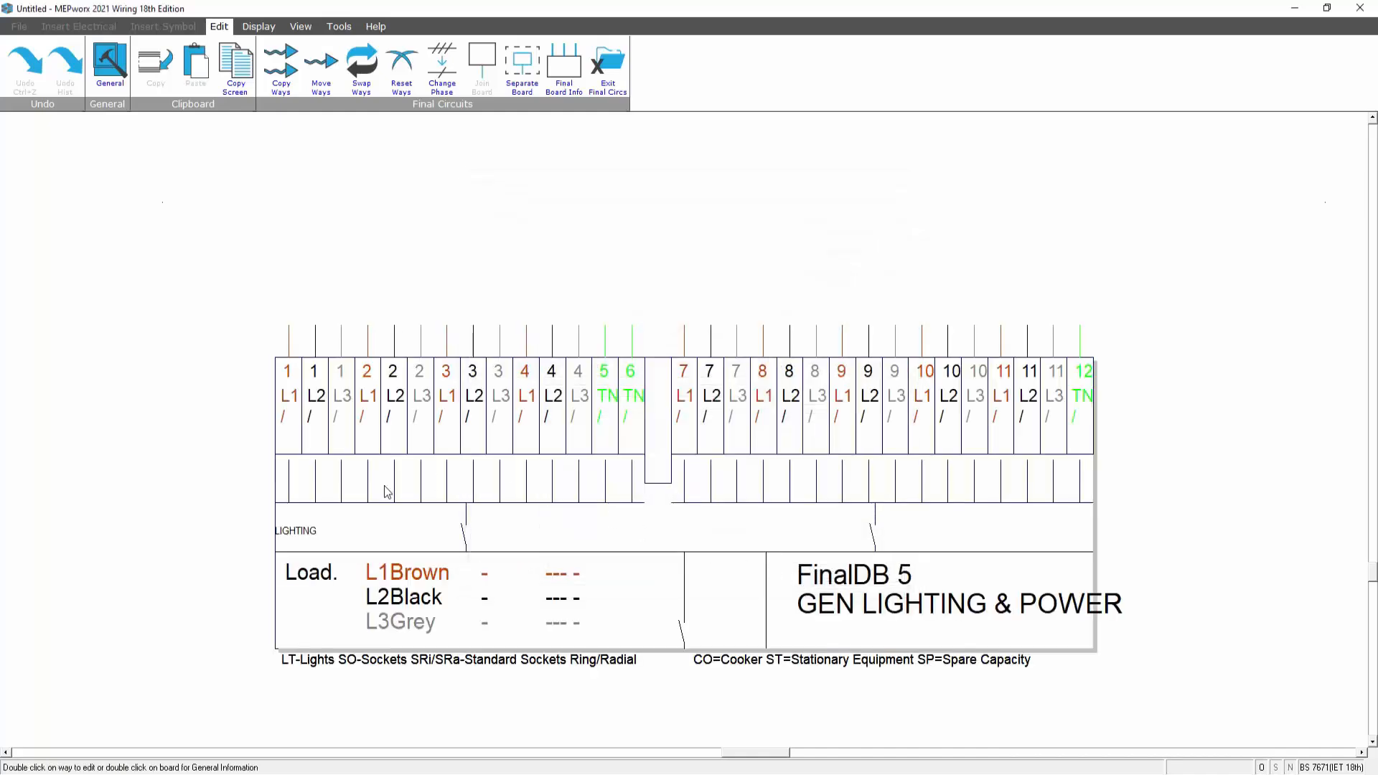
- Describe the board's second section, FinalDB 5_2, as SMALL POWER and set its load category to Small Power
double_click(901, 521)
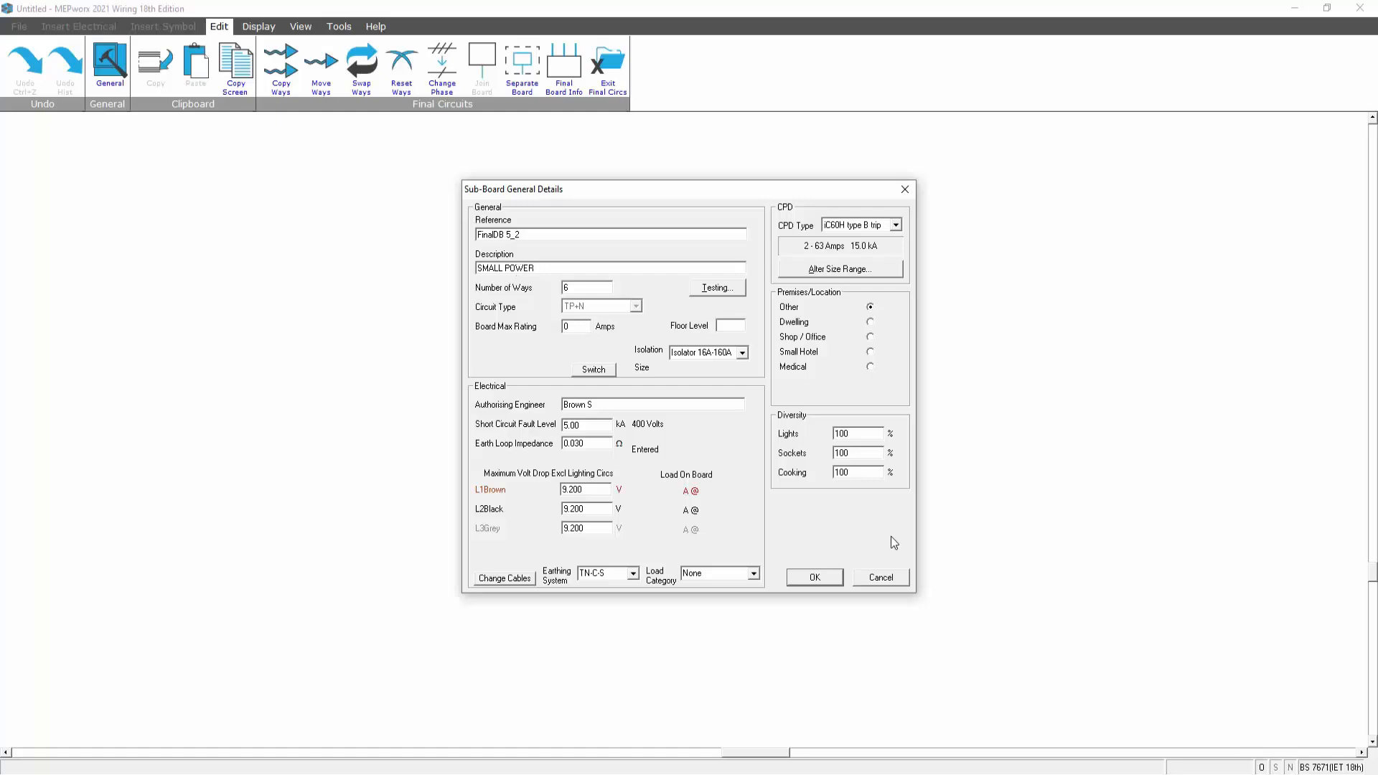
click(754, 574)
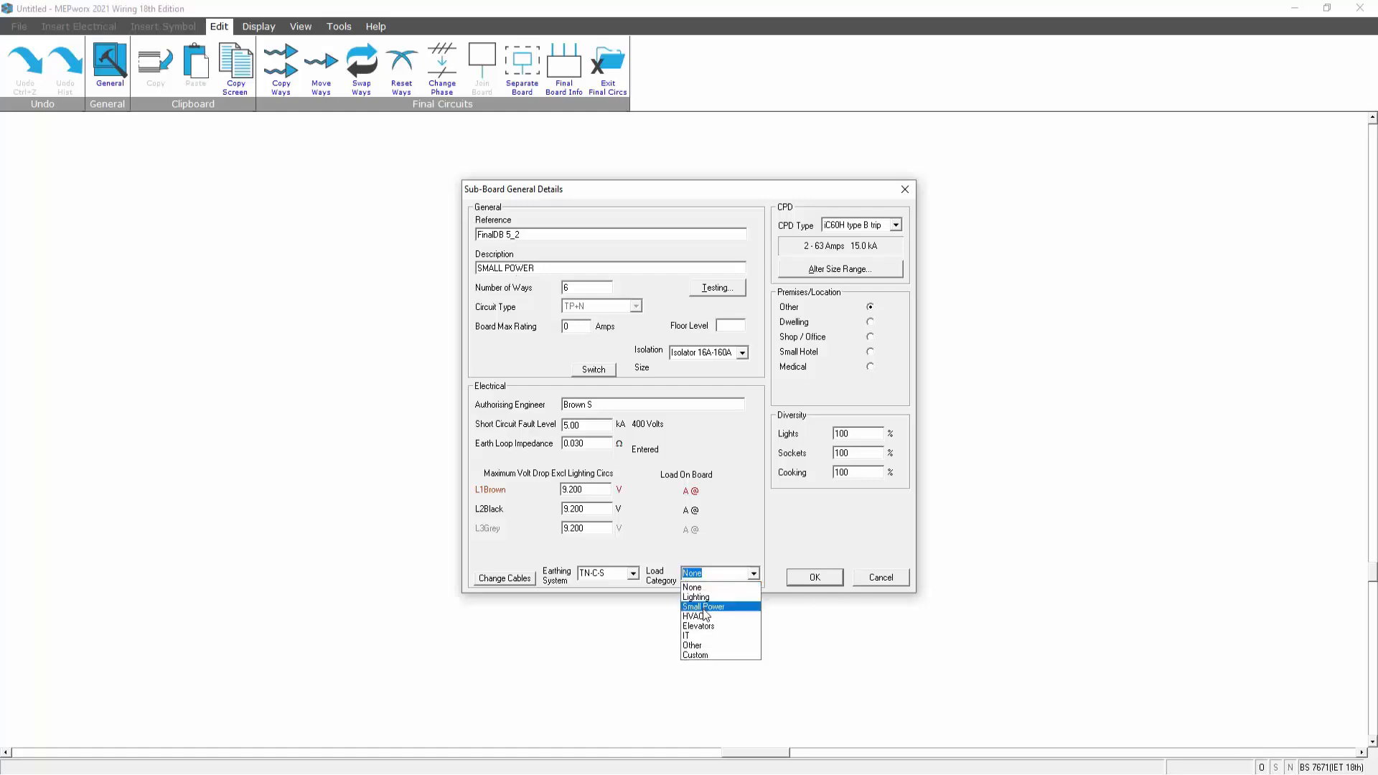
click(718, 609)
click(811, 580)
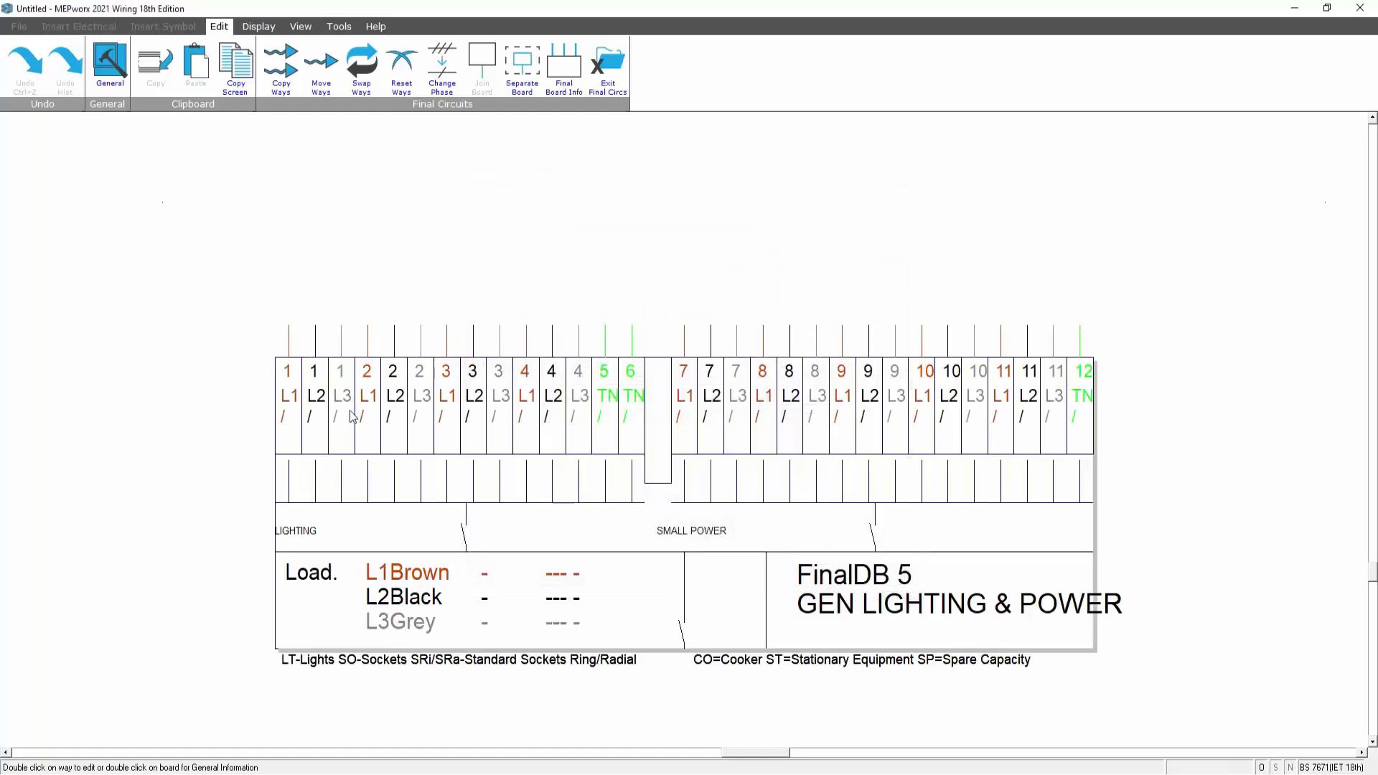
- Review the general details of the whole FinalDB 5 board and of its lighting section
double_click(865, 610)
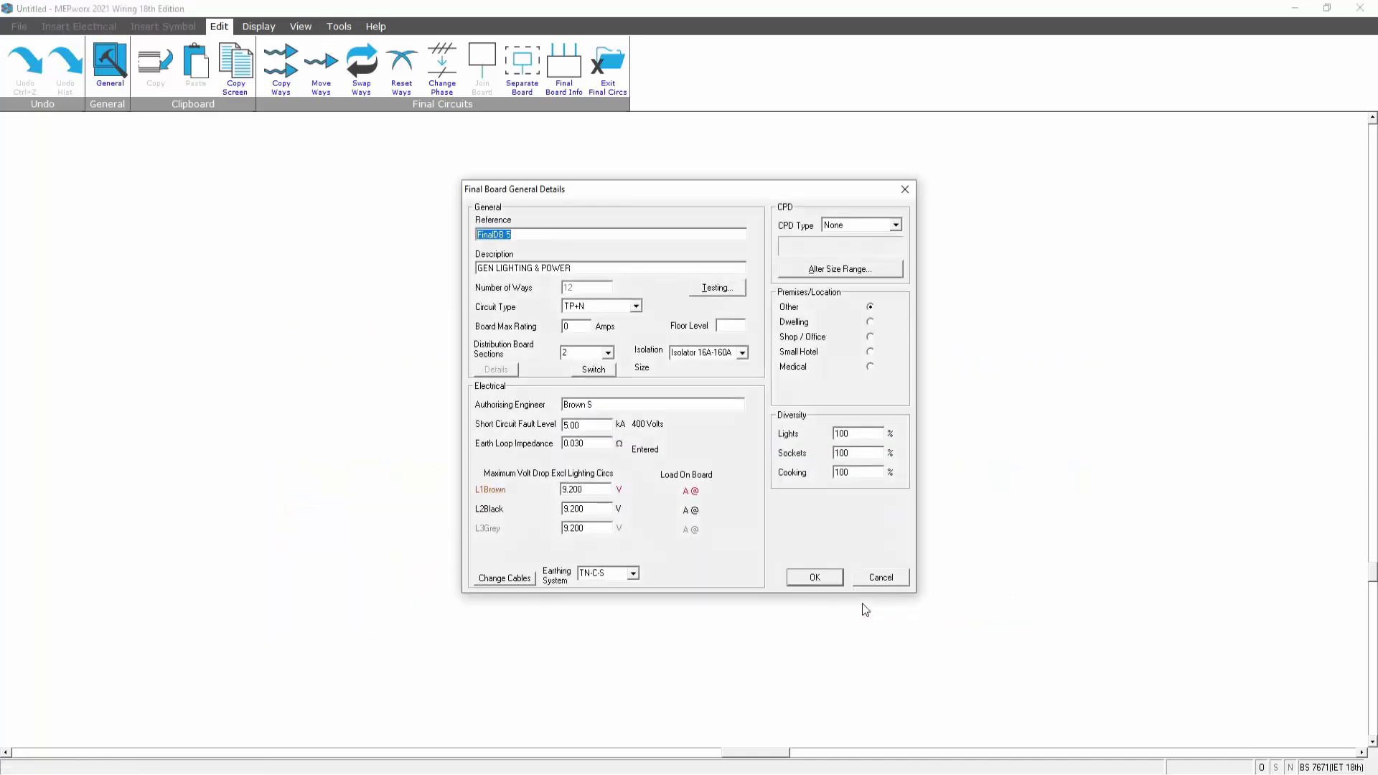
click(815, 578)
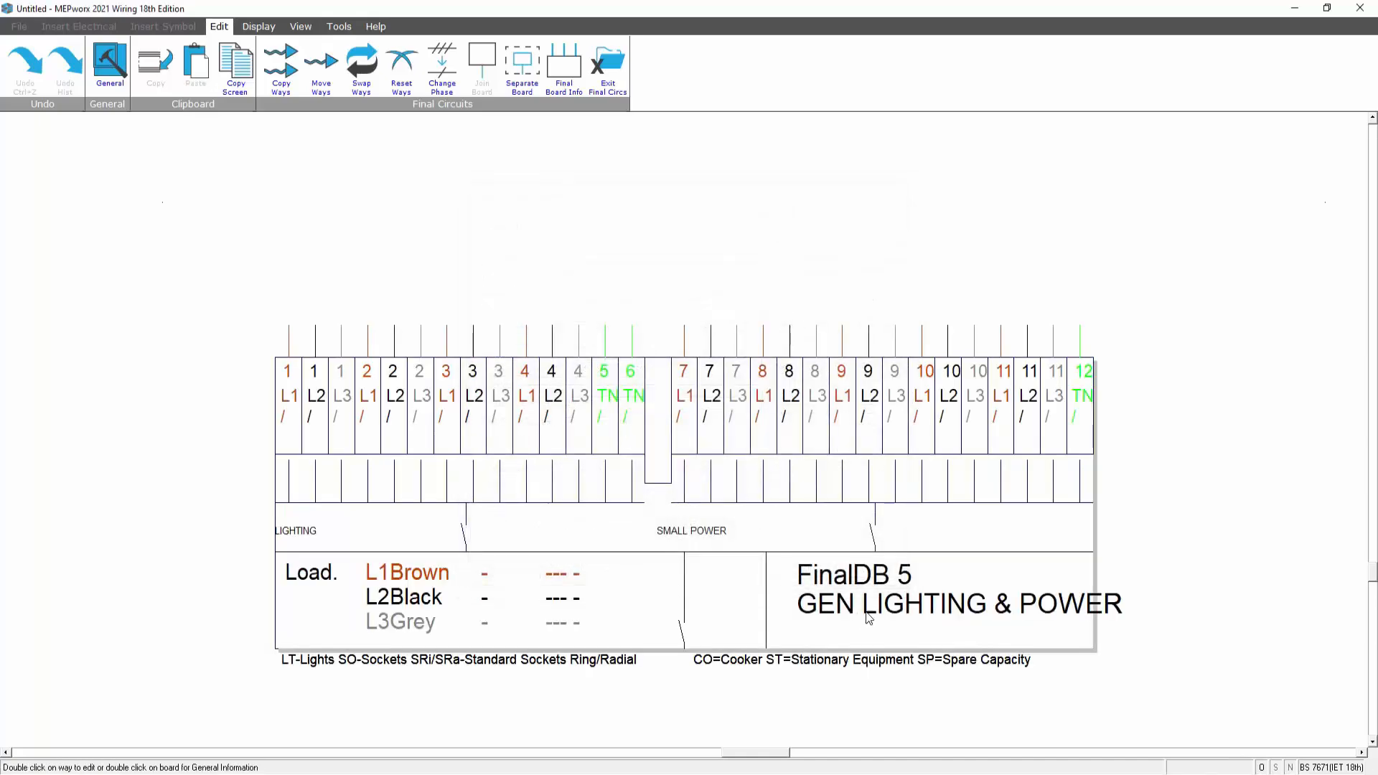
click(112, 68)
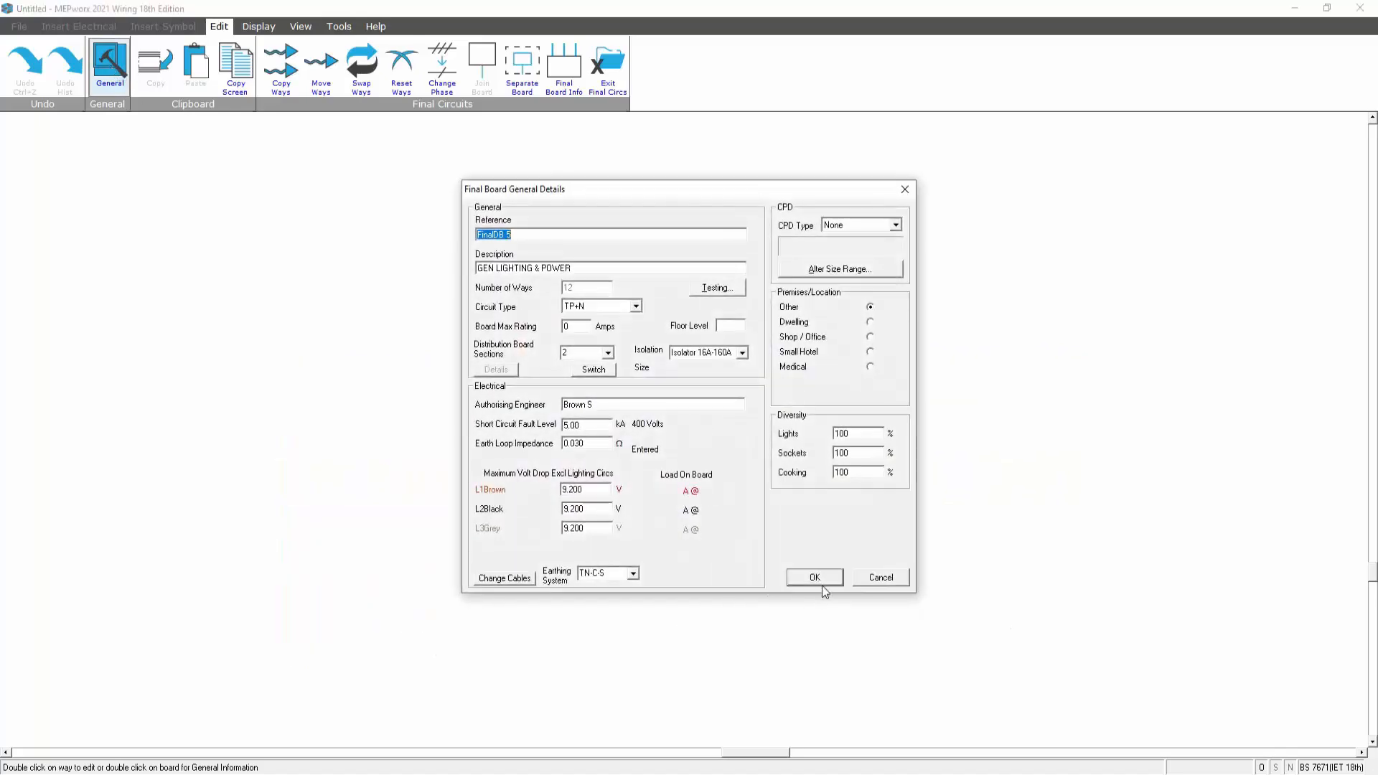
click(881, 579)
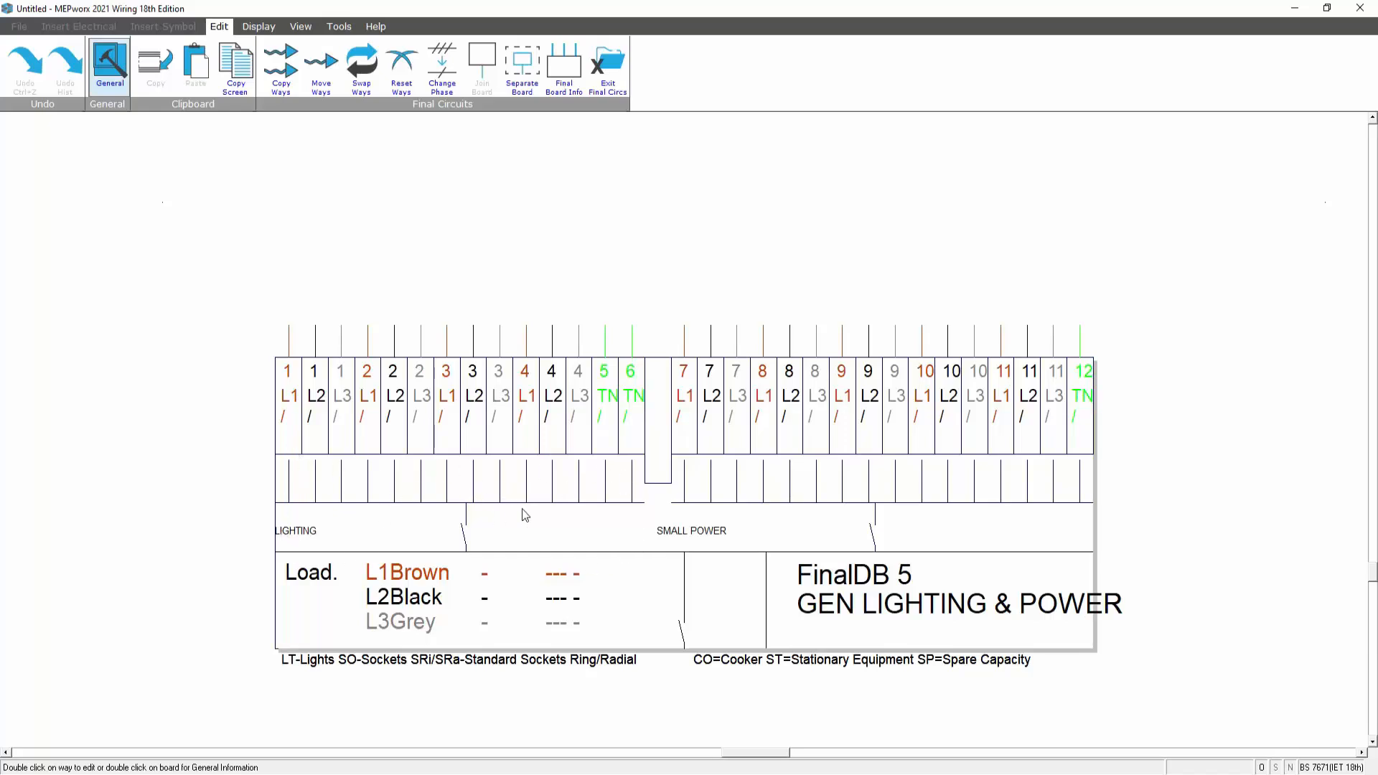
double_click(459, 509)
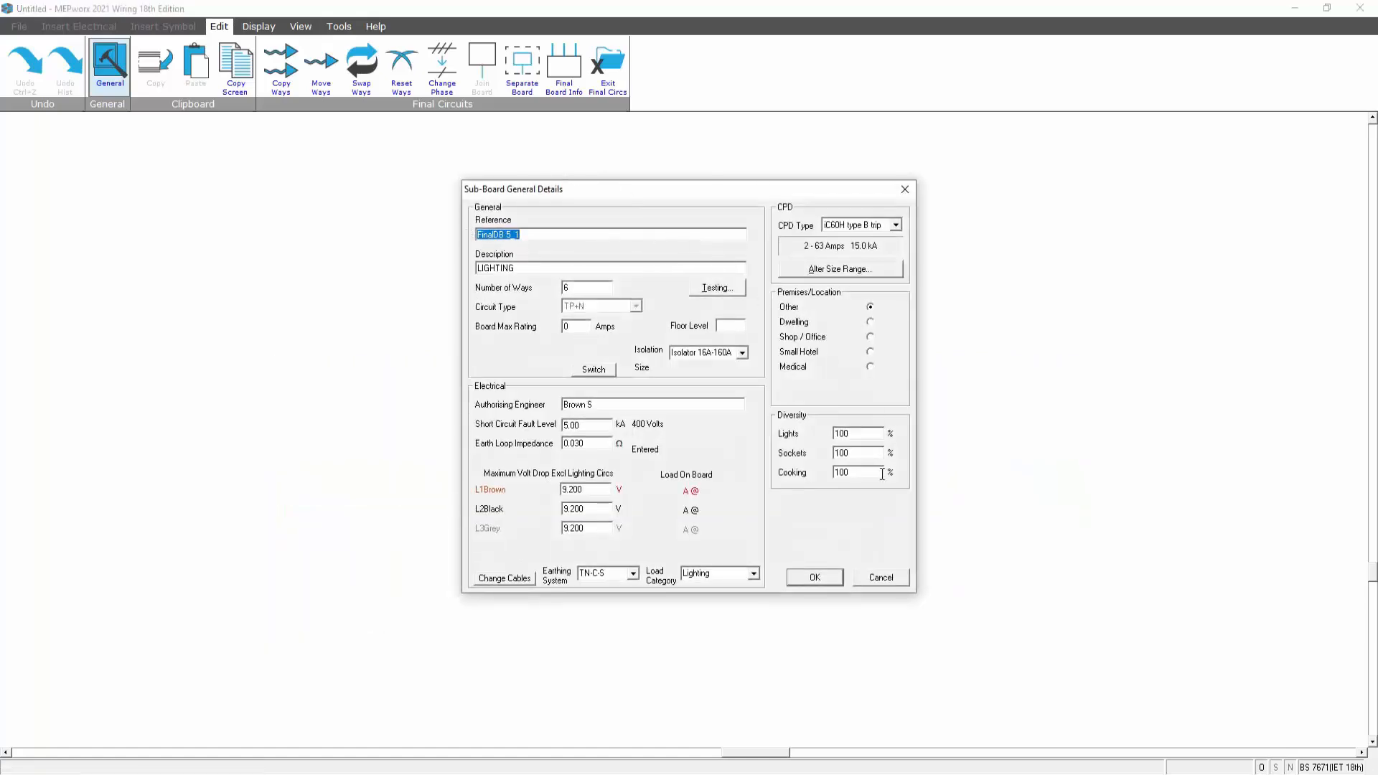
click(815, 578)
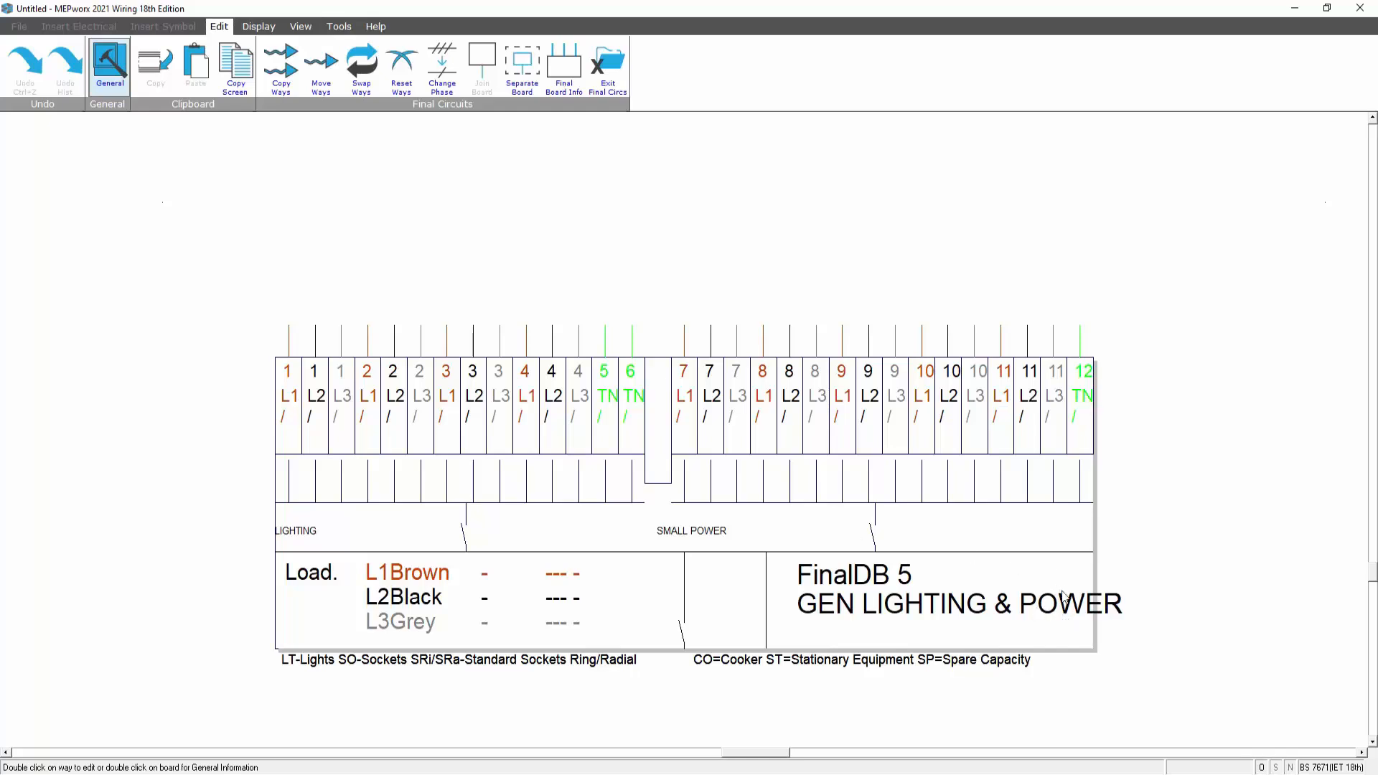
- Exit the final circuits and give FinalDB 5 a balanced load of 25 A at 0.95 power factor
click(610, 69)
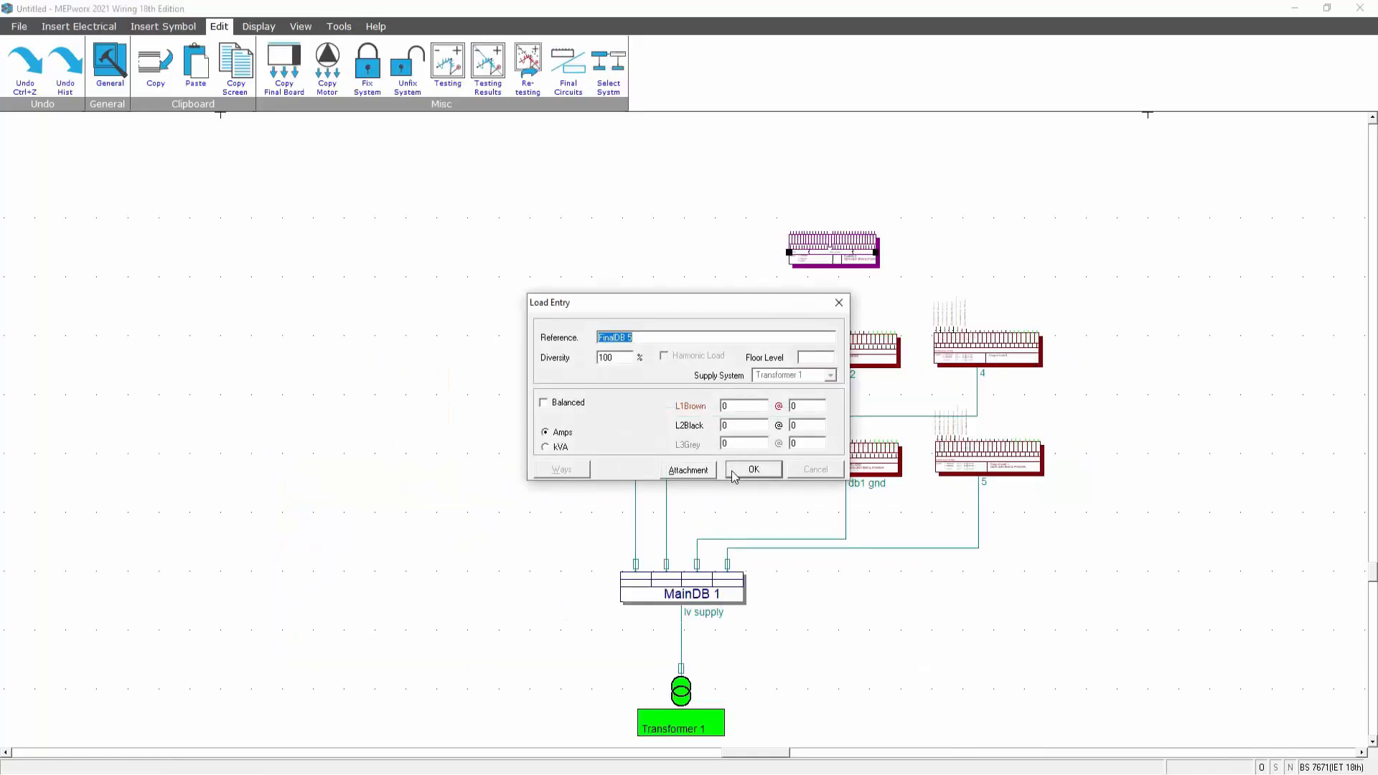
click(565, 404)
click(750, 408)
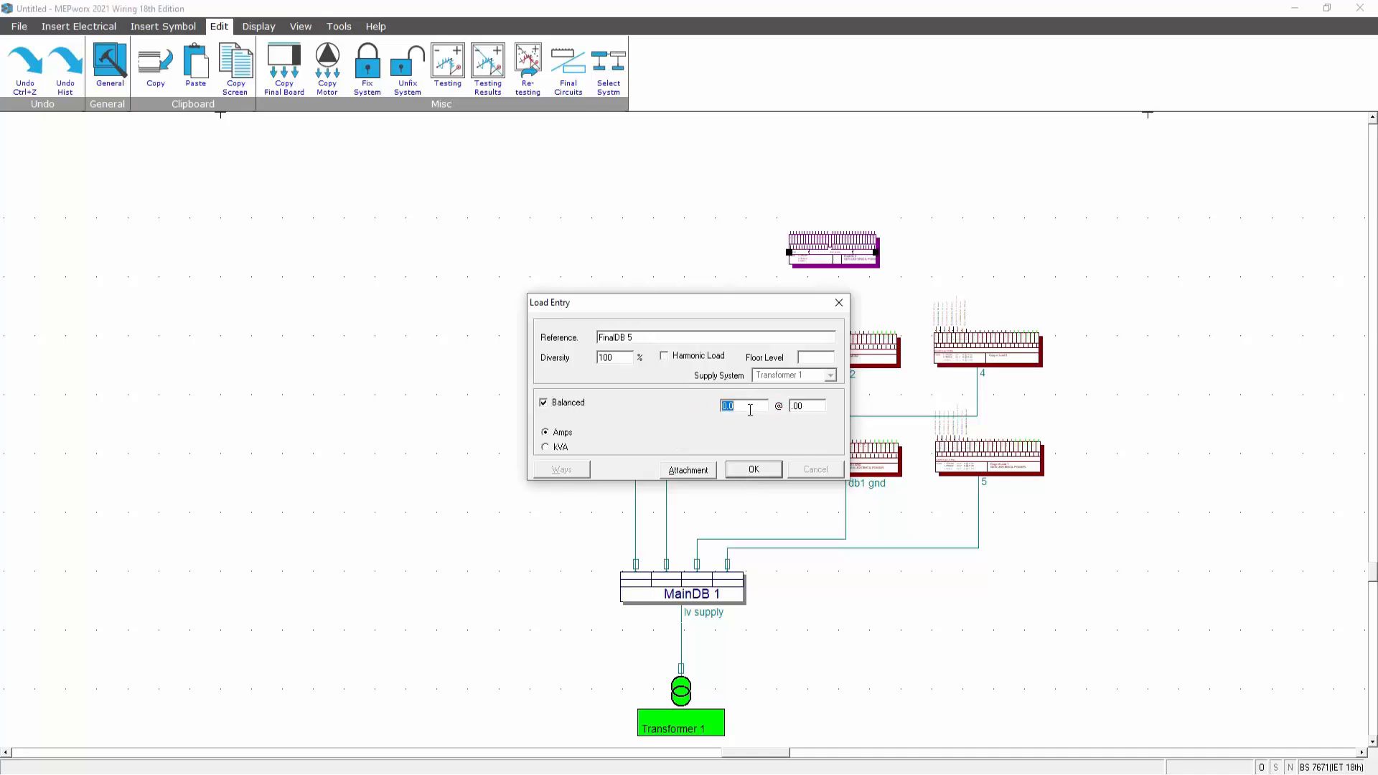
text(25)
key(Tab)
click(743, 471)
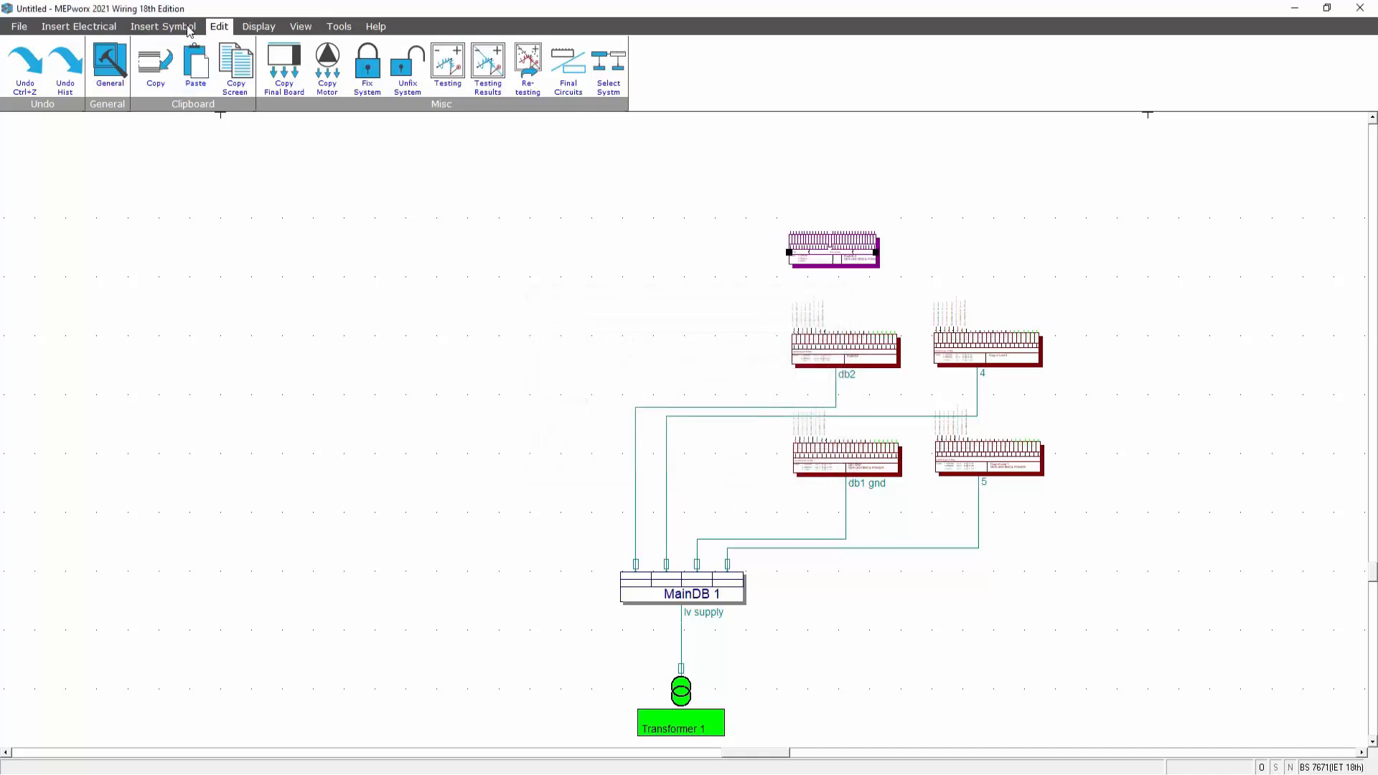
- Run a cable with two bends from MainDB 1 to FinalDB 5, accept its cable details, and calculate the whole network
click(83, 29)
click(590, 68)
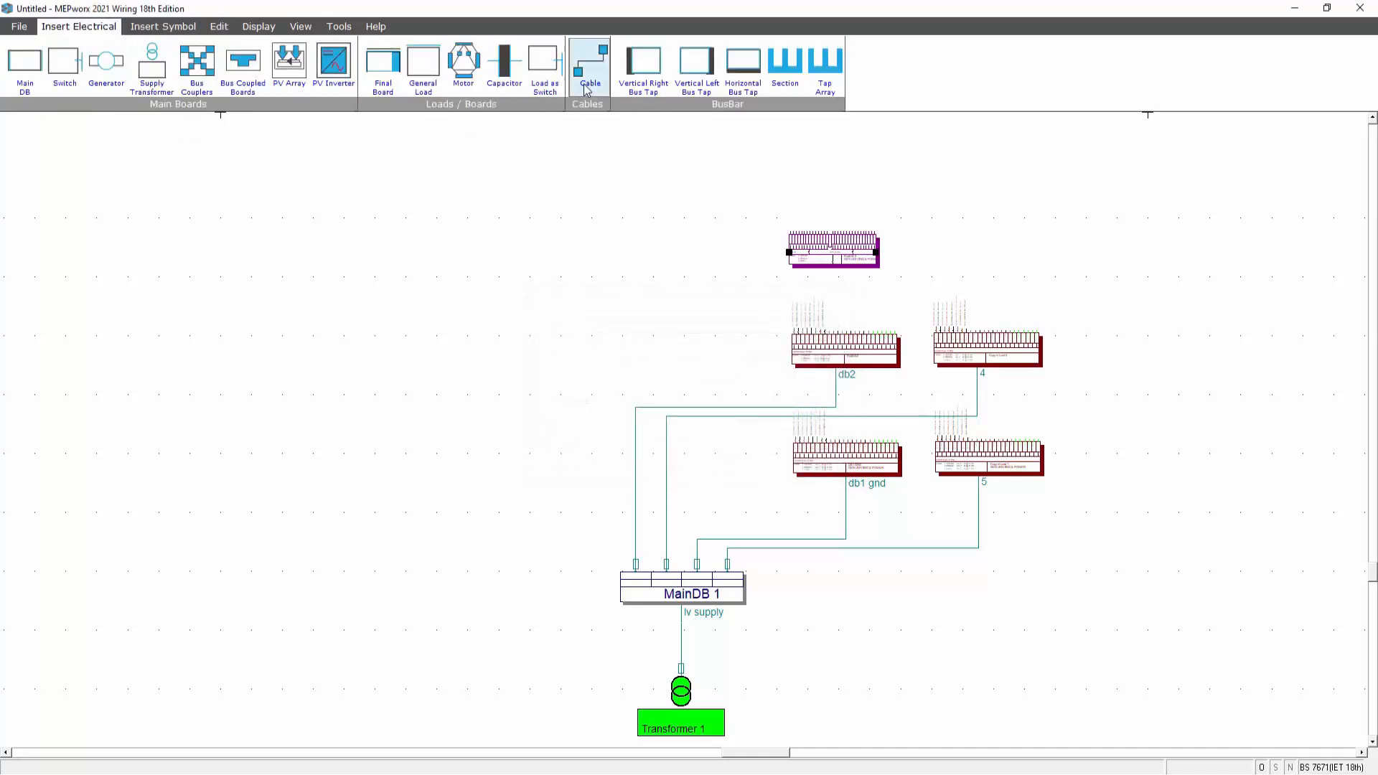
click(631, 578)
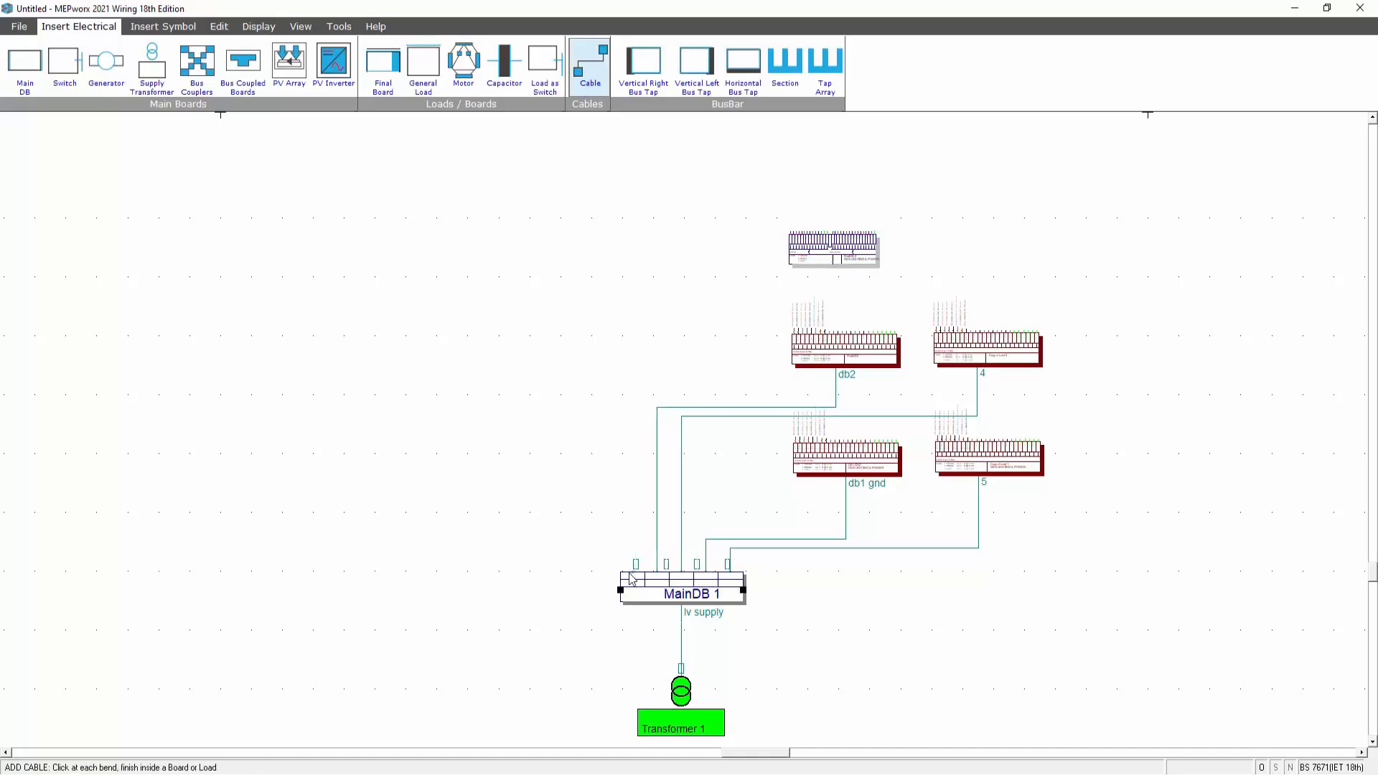
click(660, 297)
click(839, 296)
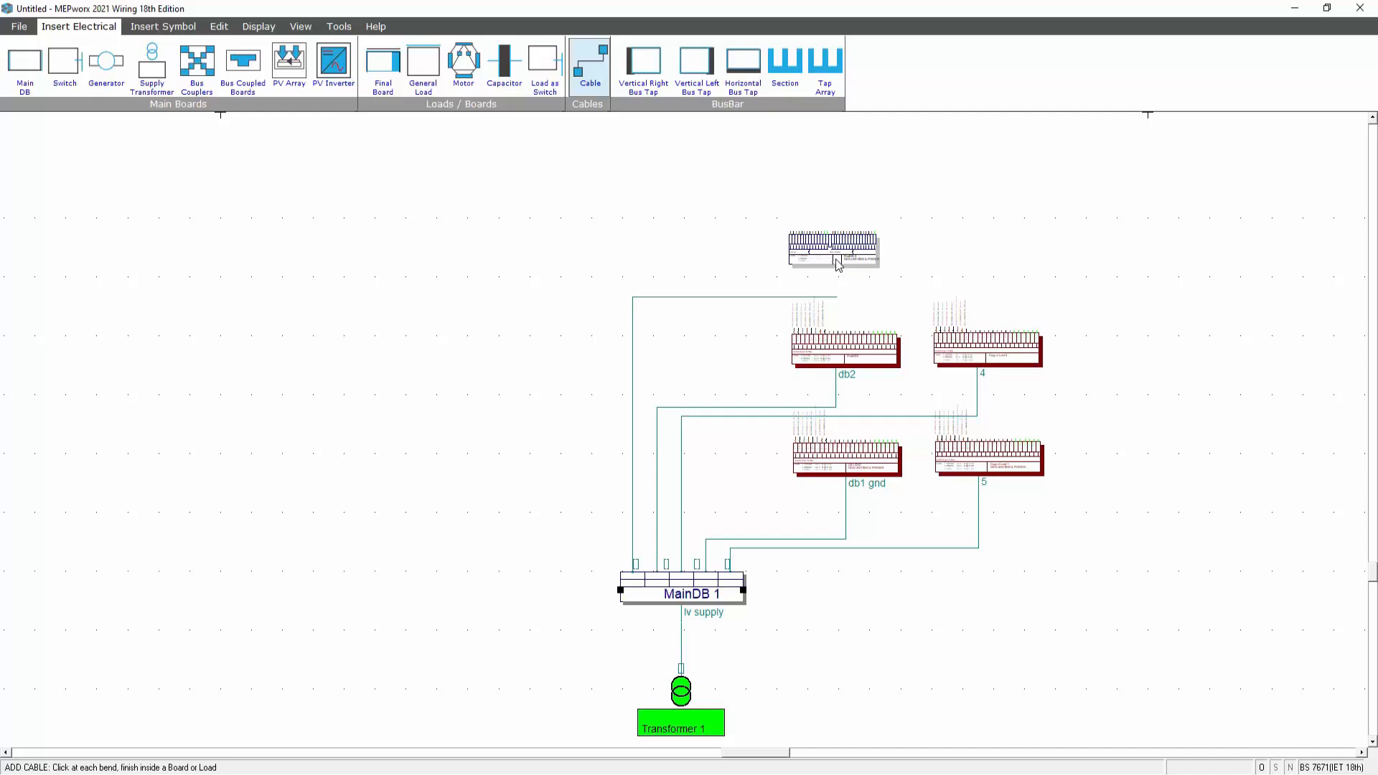
click(839, 264)
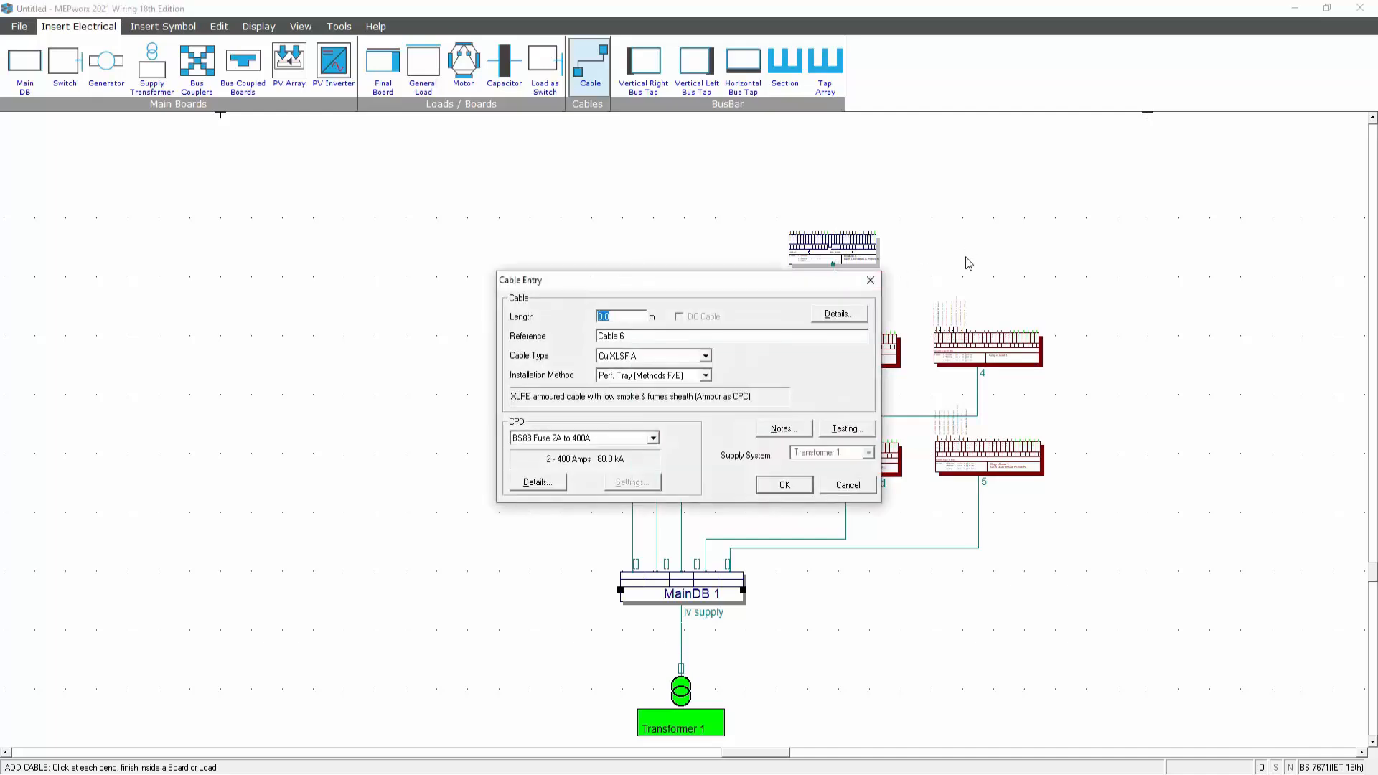
click(784, 484)
click(259, 26)
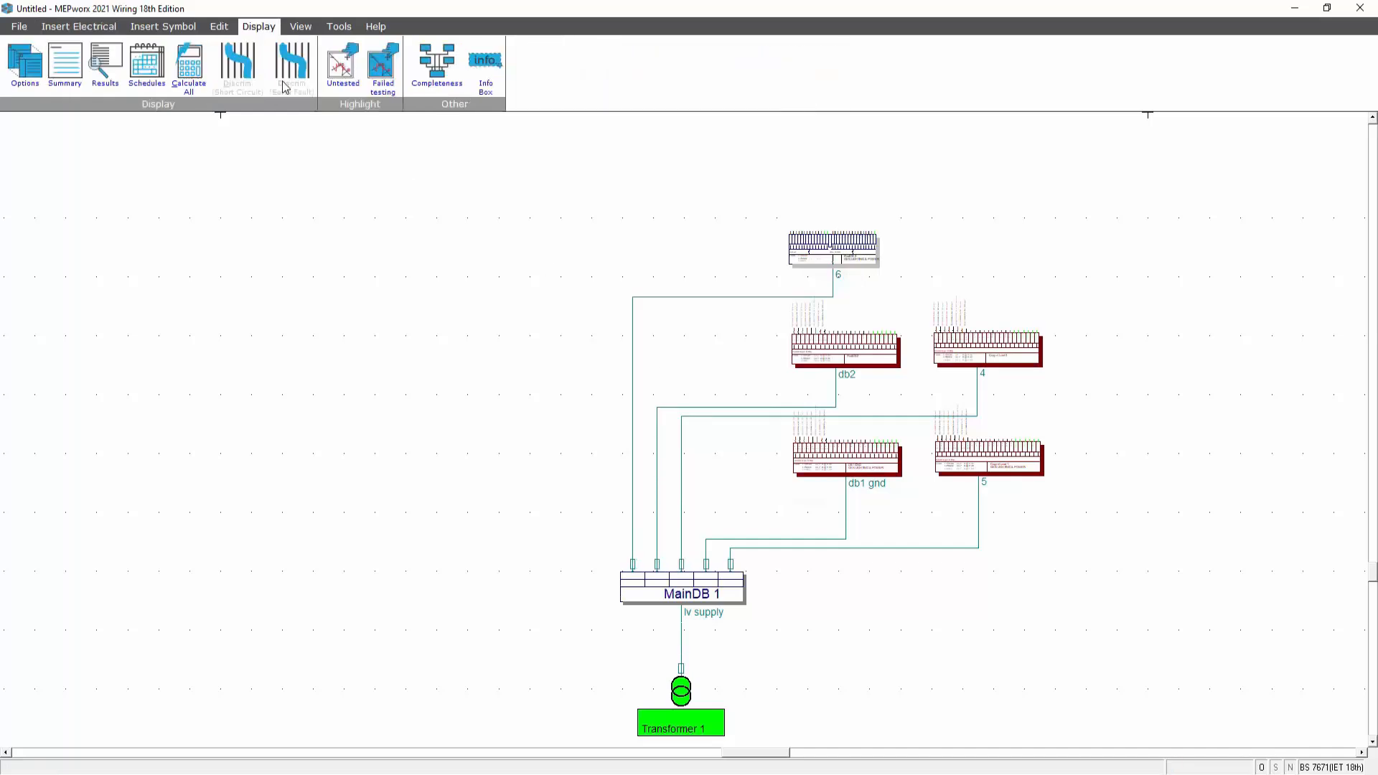
click(189, 66)
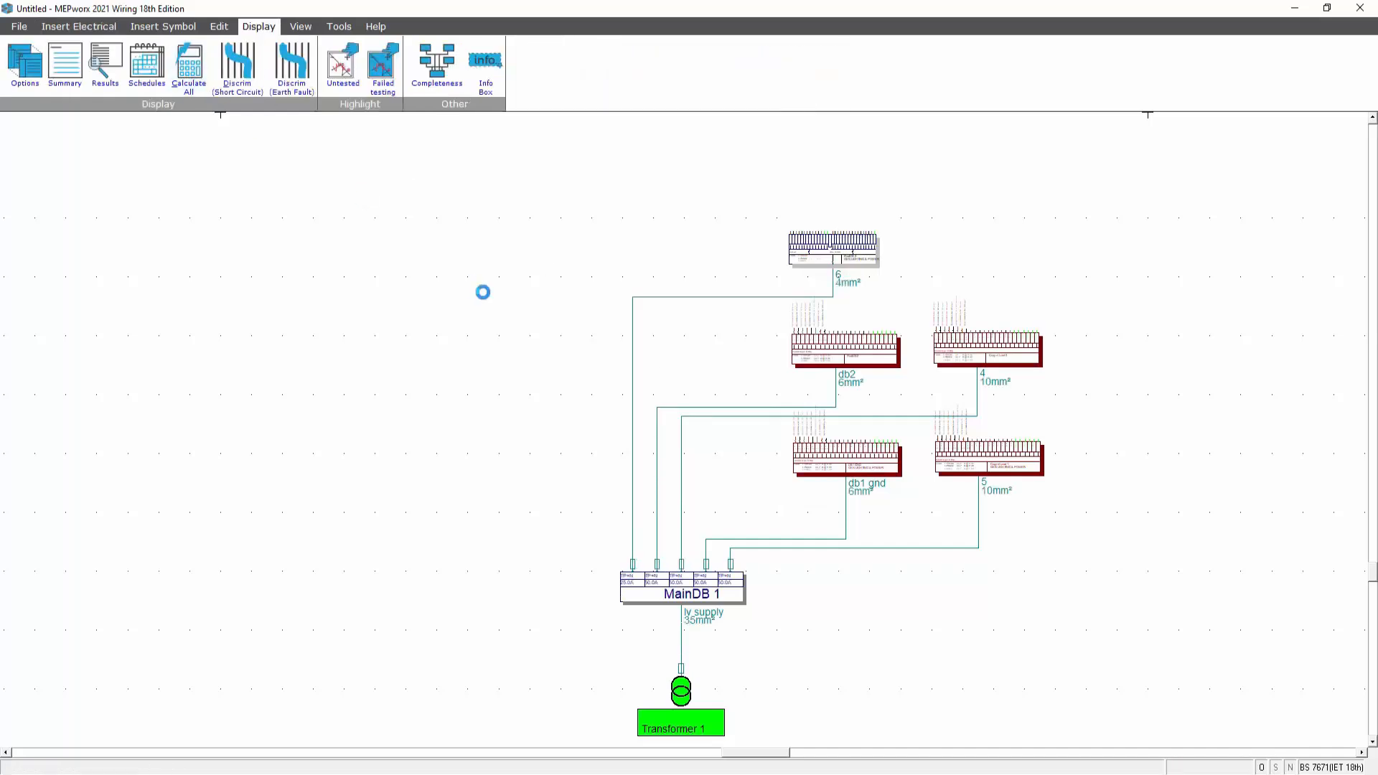
- Widen FinalDB 5 on the network diagram to match the board below it, and reopen its ways
click(836, 256)
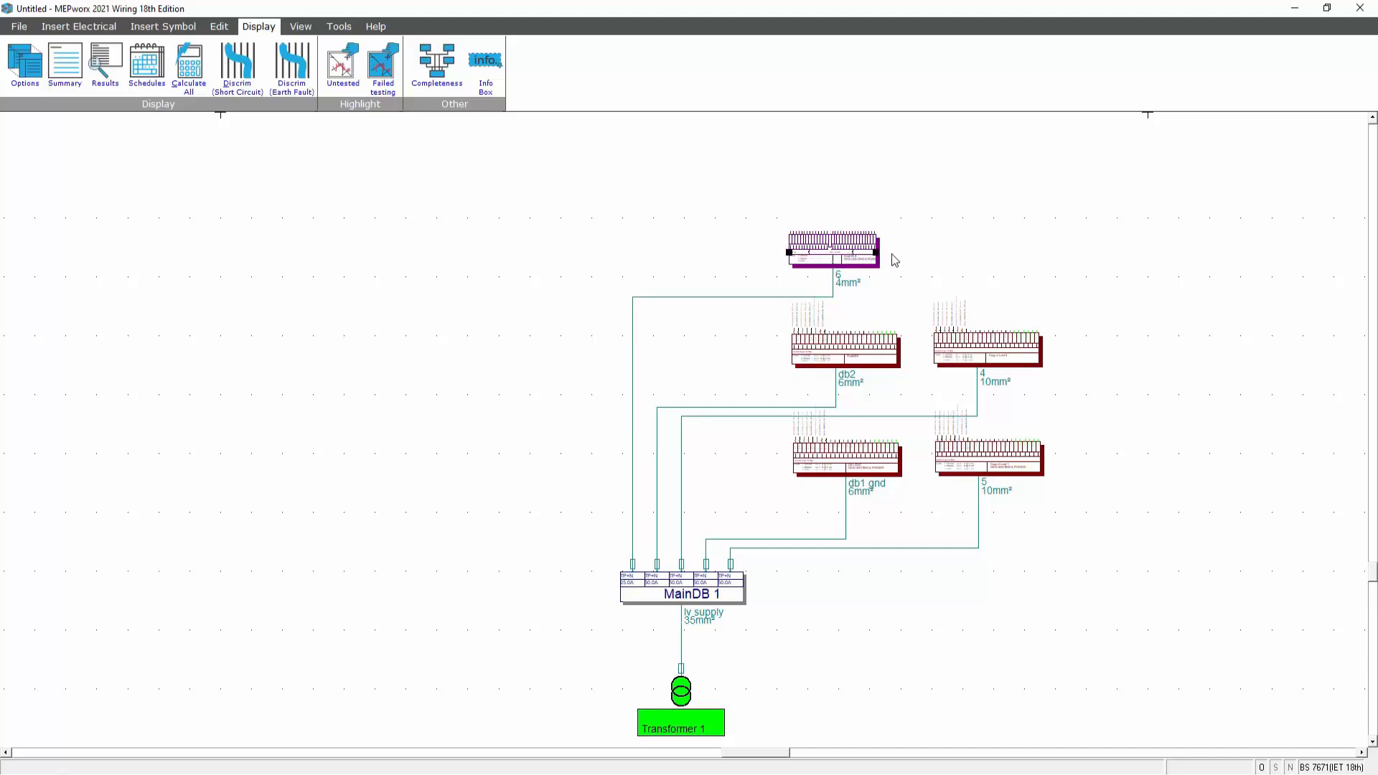
drag(888, 252, 907, 252)
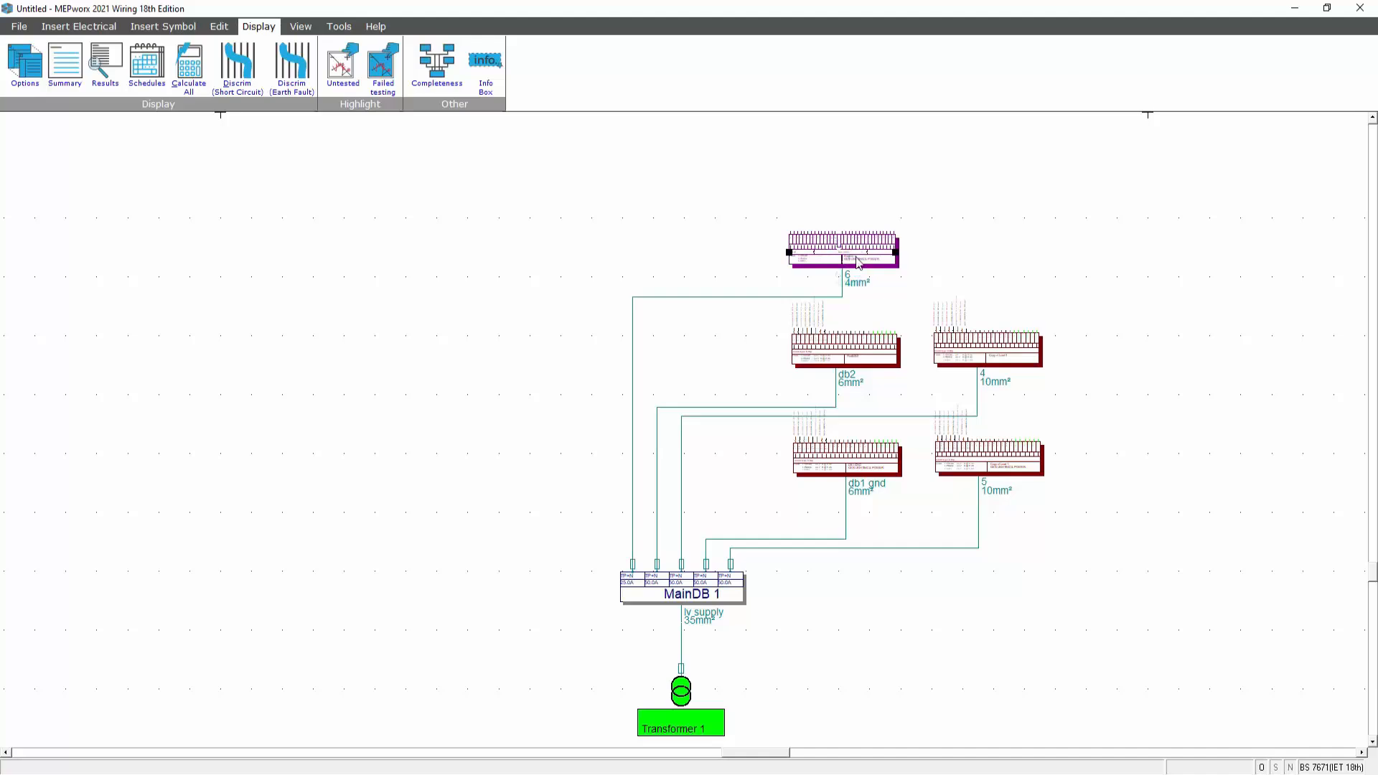
double_click(838, 249)
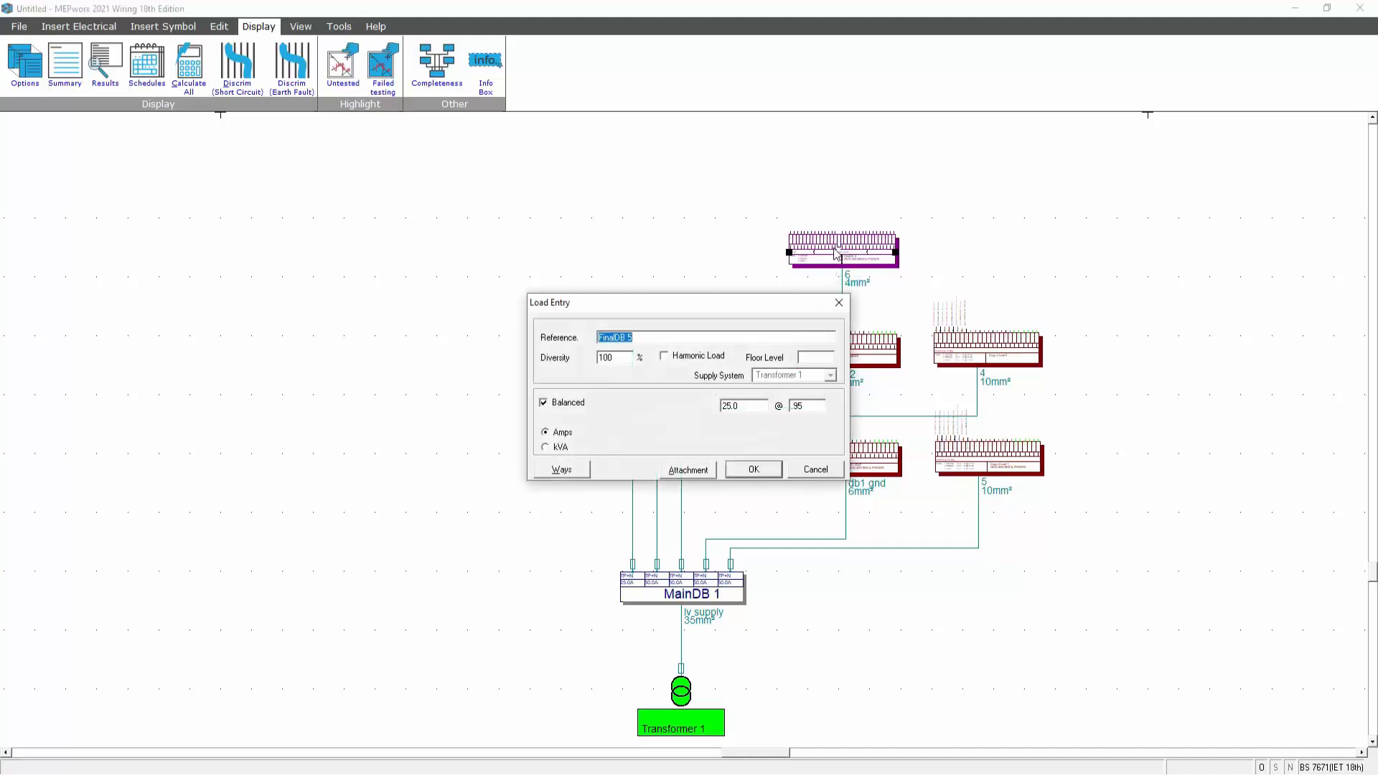
click(567, 471)
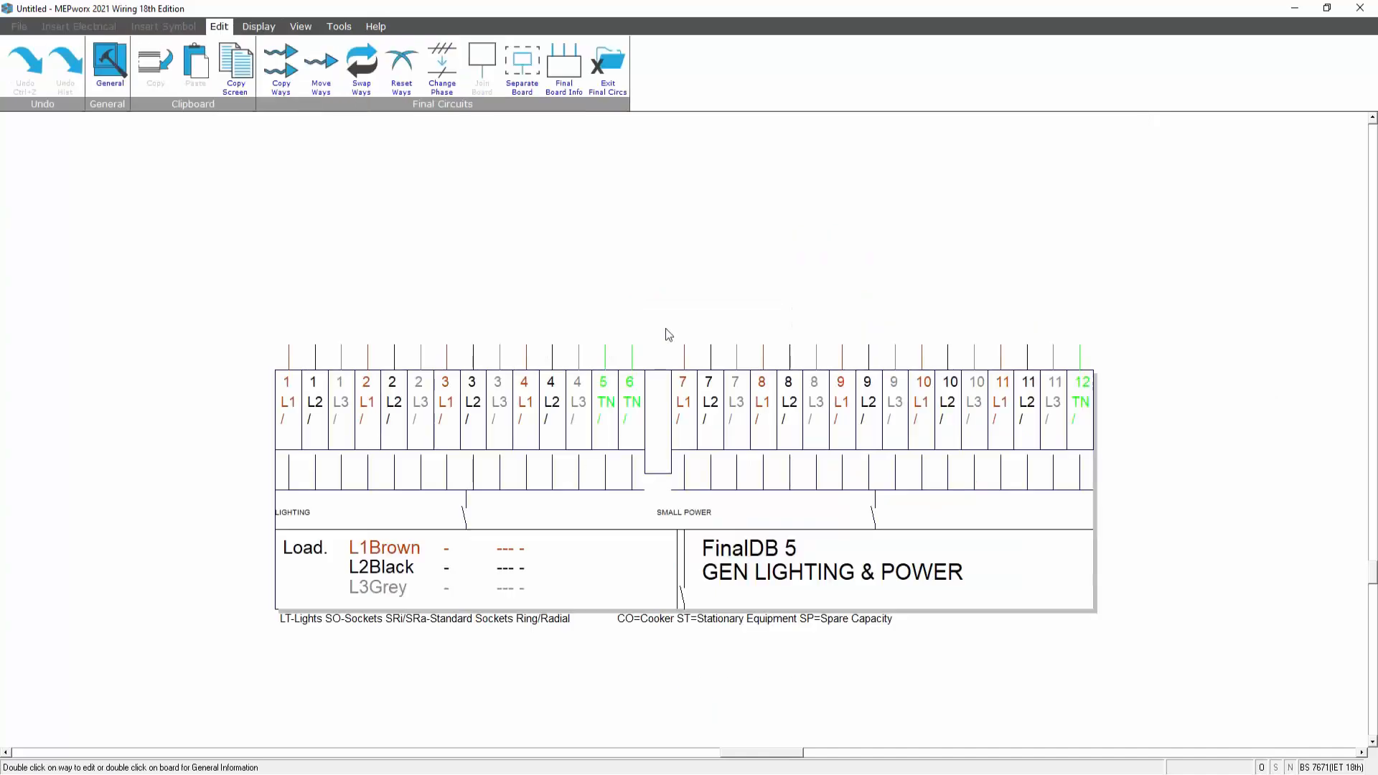